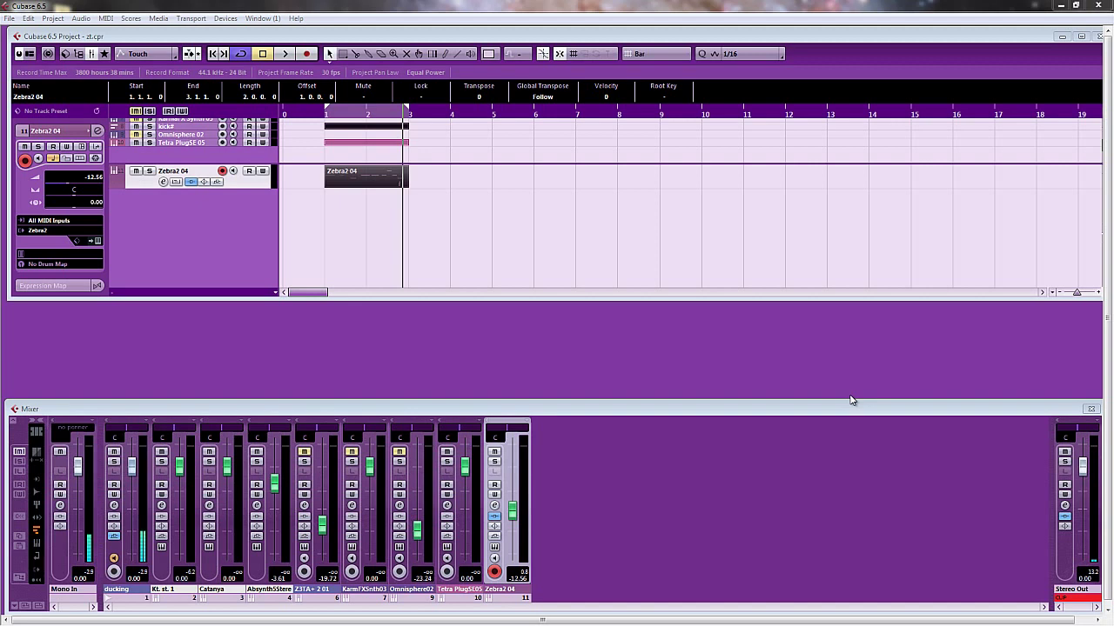
Show the VST Performance meter (F12) and the Transport panel (F2)
key("F12")
key("F2")
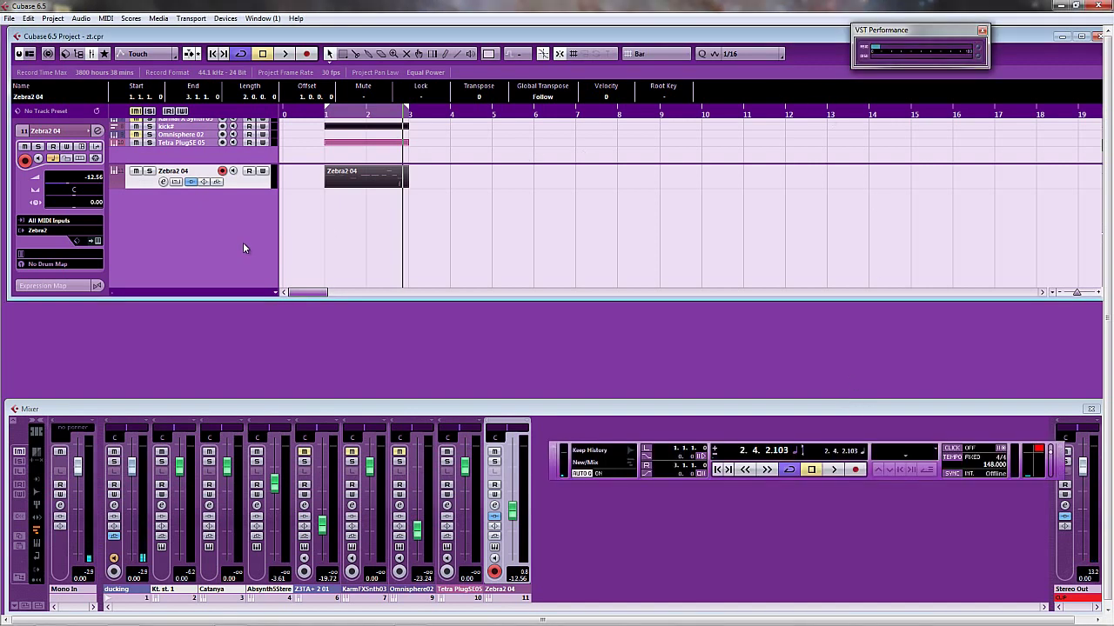
Open the Zebra2 editor's patch browser and audition the current sound with playback
left_click(96, 241)
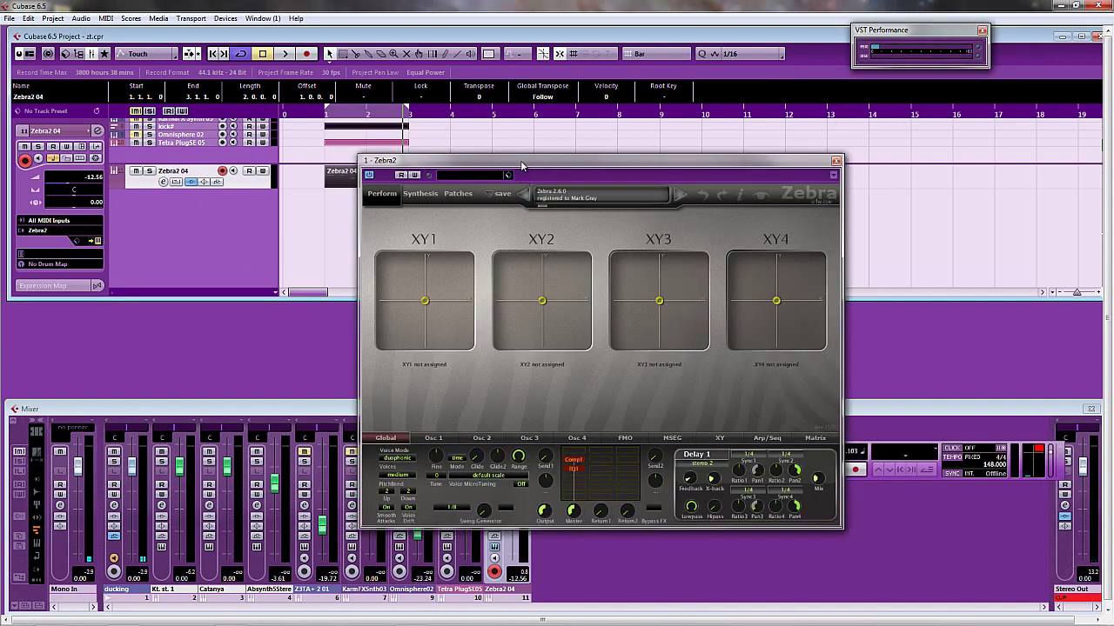
left_click(479, 198)
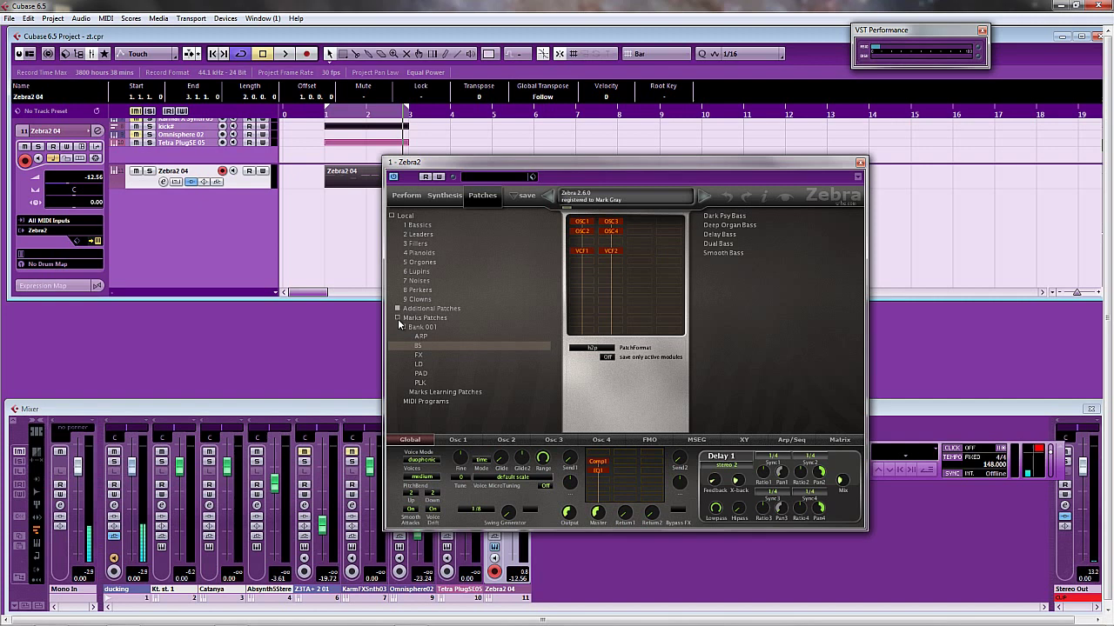
key("space")
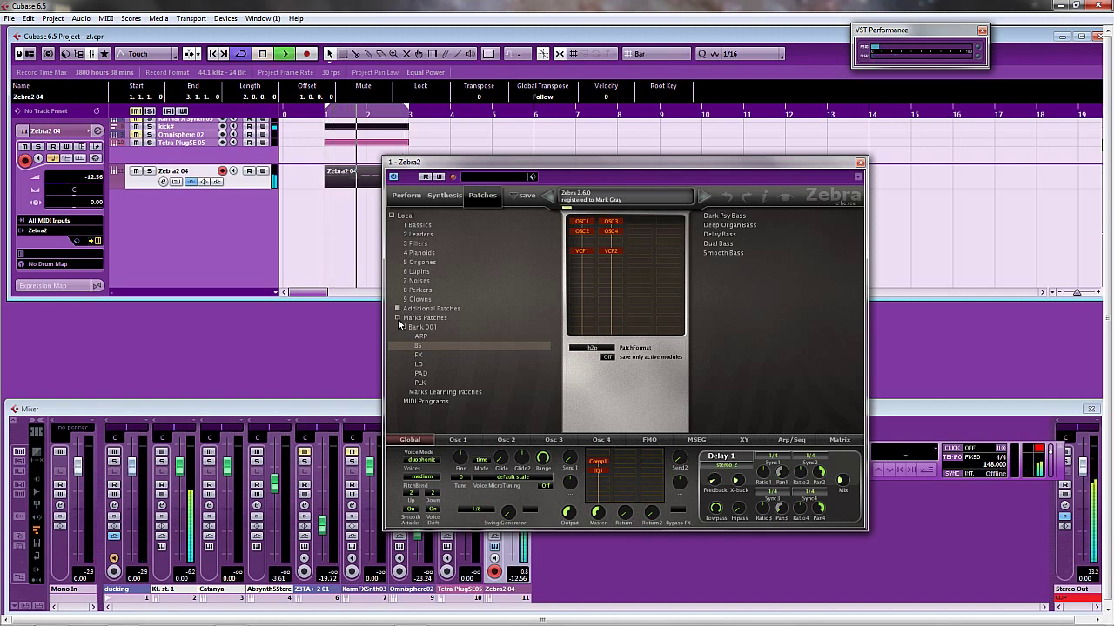
key("space")
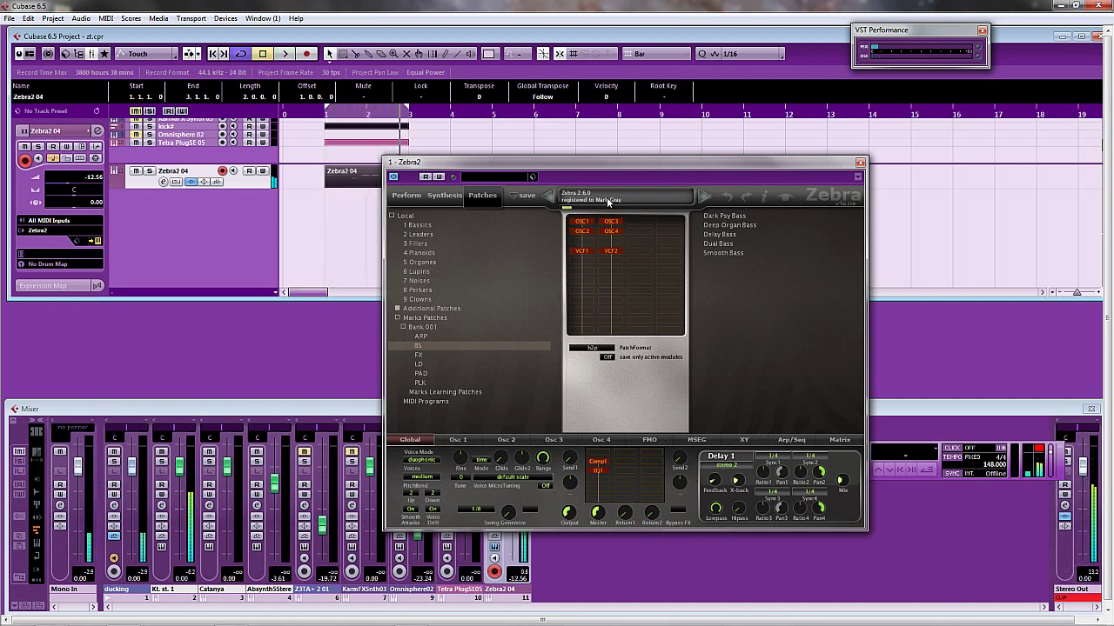
Load the --INIT-- patch from the Marks Patches folder
left_click(445, 196)
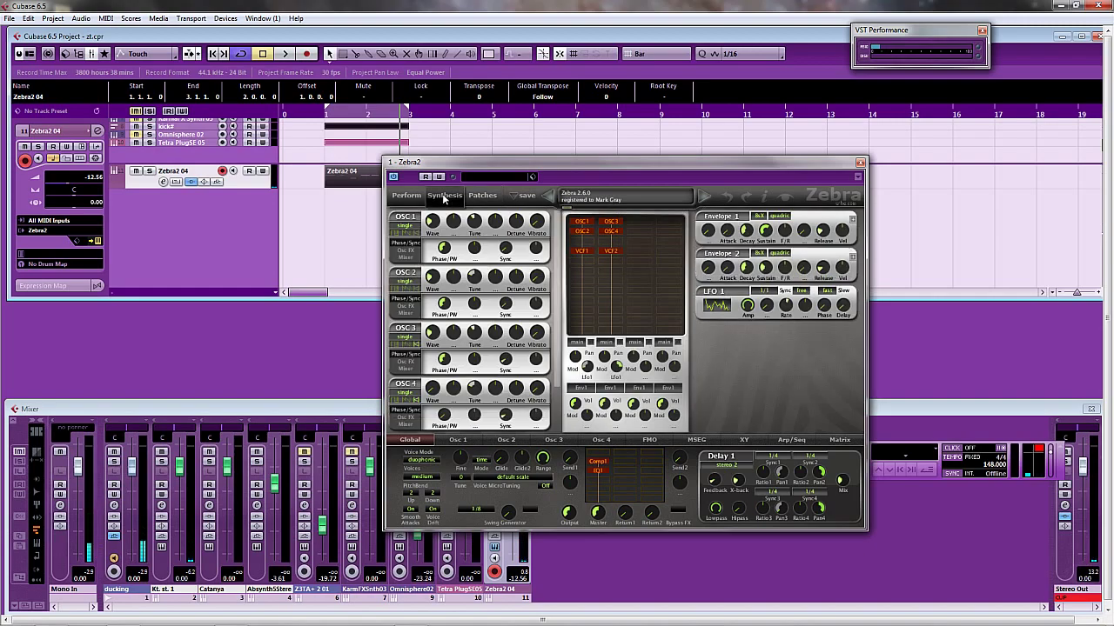
left_click(483, 196)
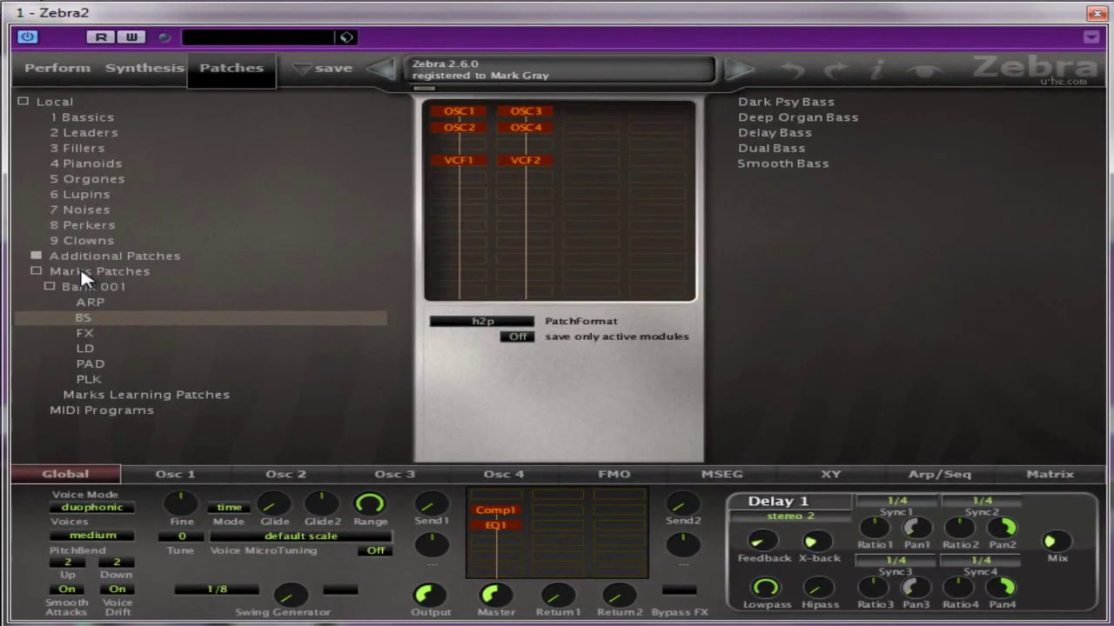
left_click(81, 271)
left_click(780, 102)
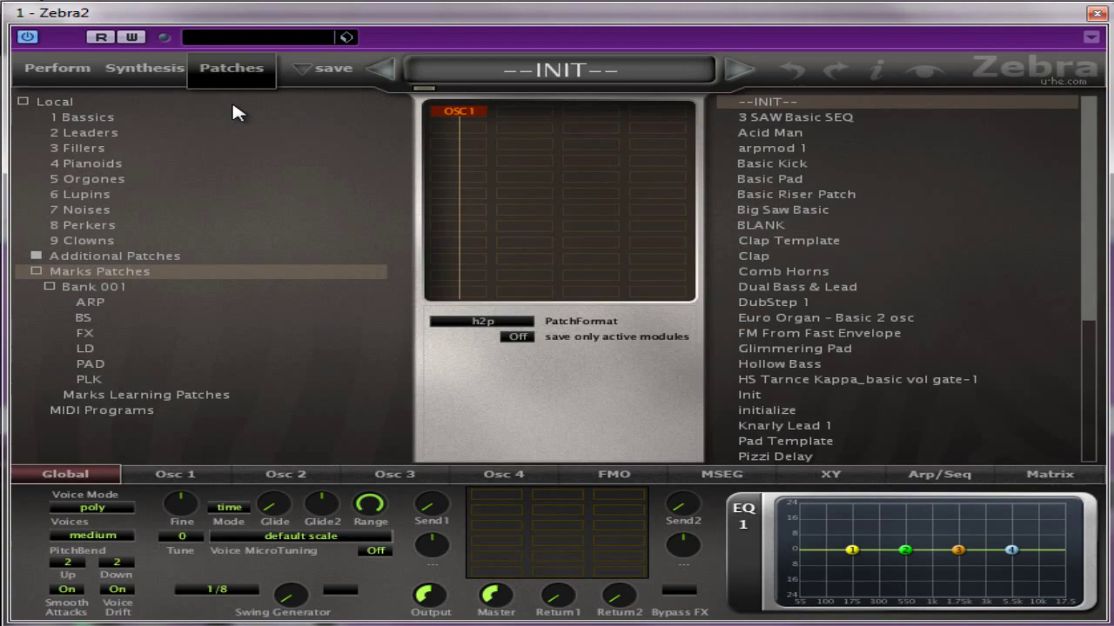
Add OSC2 to the synthesis grid, removing the extra OSC3 and OSC4 modules
left_click(48, 100)
left_click(145, 68)
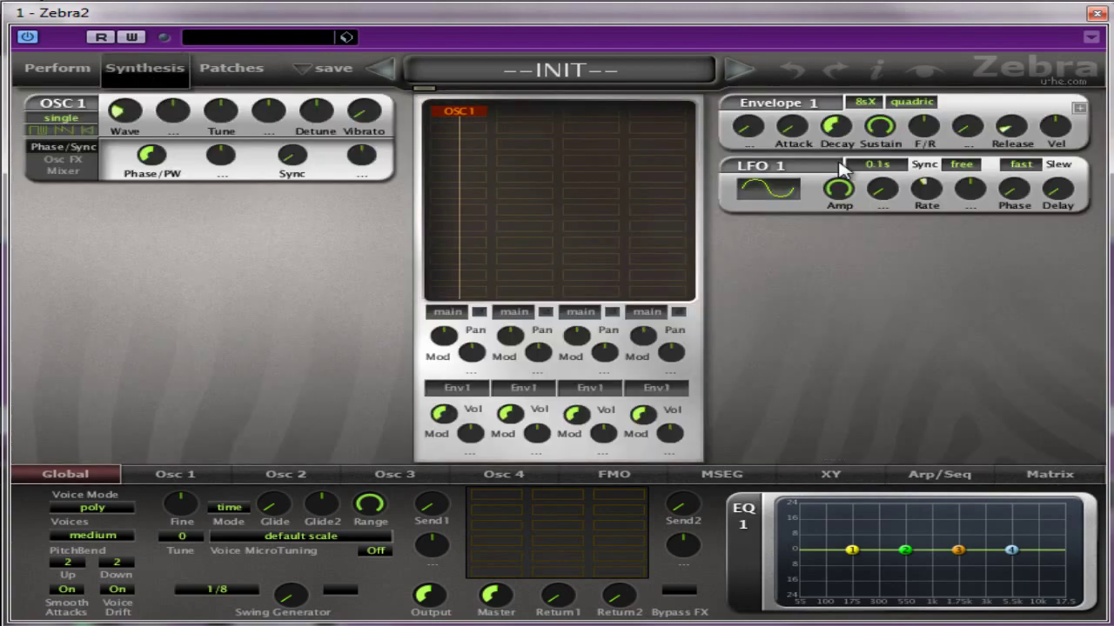
left_click(473, 130)
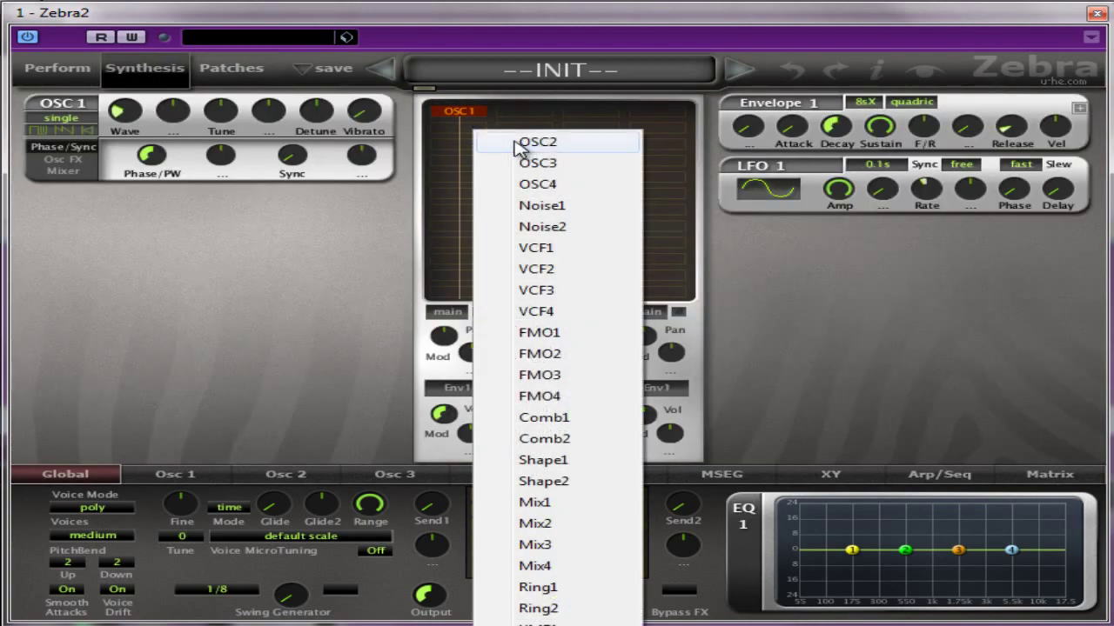
left_click(484, 141)
left_click(515, 114)
left_click(574, 128)
left_click(529, 130)
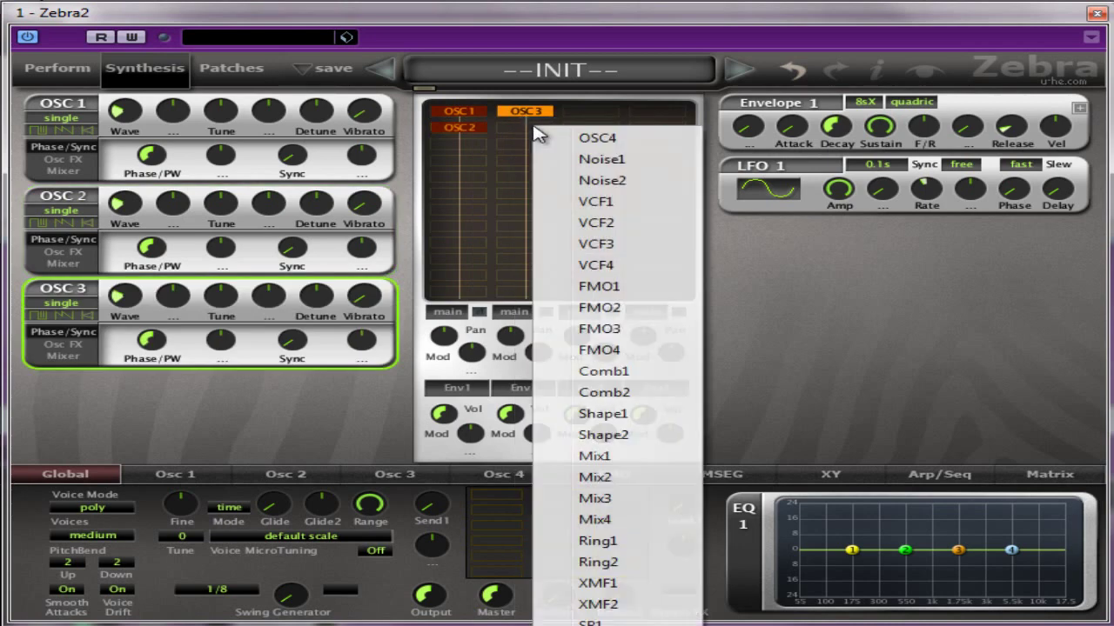
left_click(530, 136)
double_click(527, 132)
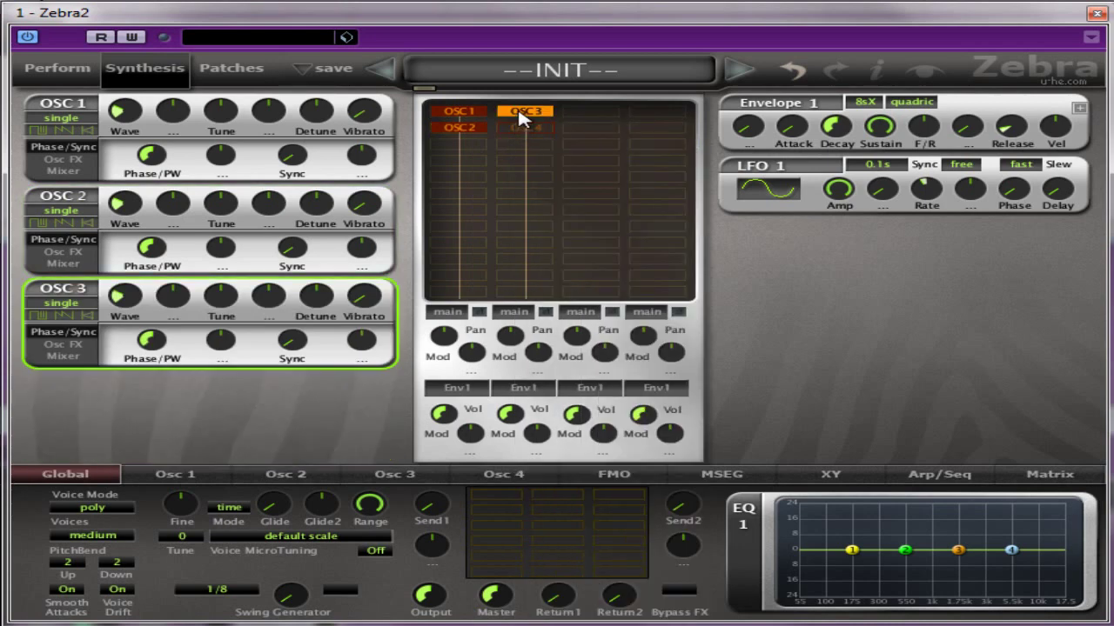
double_click(522, 114)
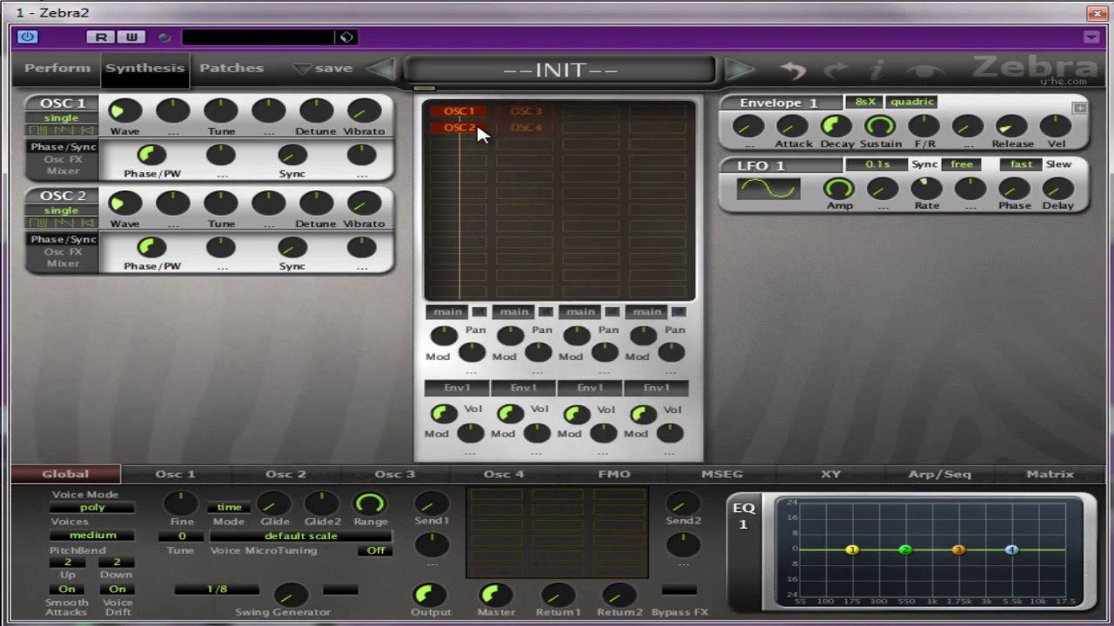
Add VCF1 and VCF2 filters below the oscillators
left_click(462, 158)
left_click(537, 217)
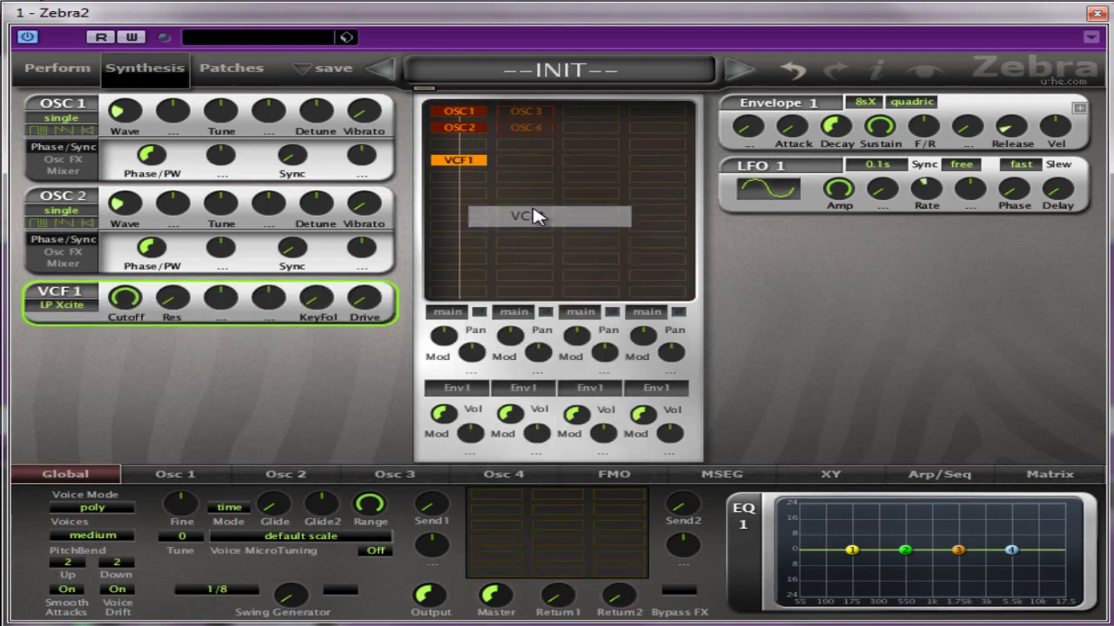
left_click(531, 160)
left_click(581, 211)
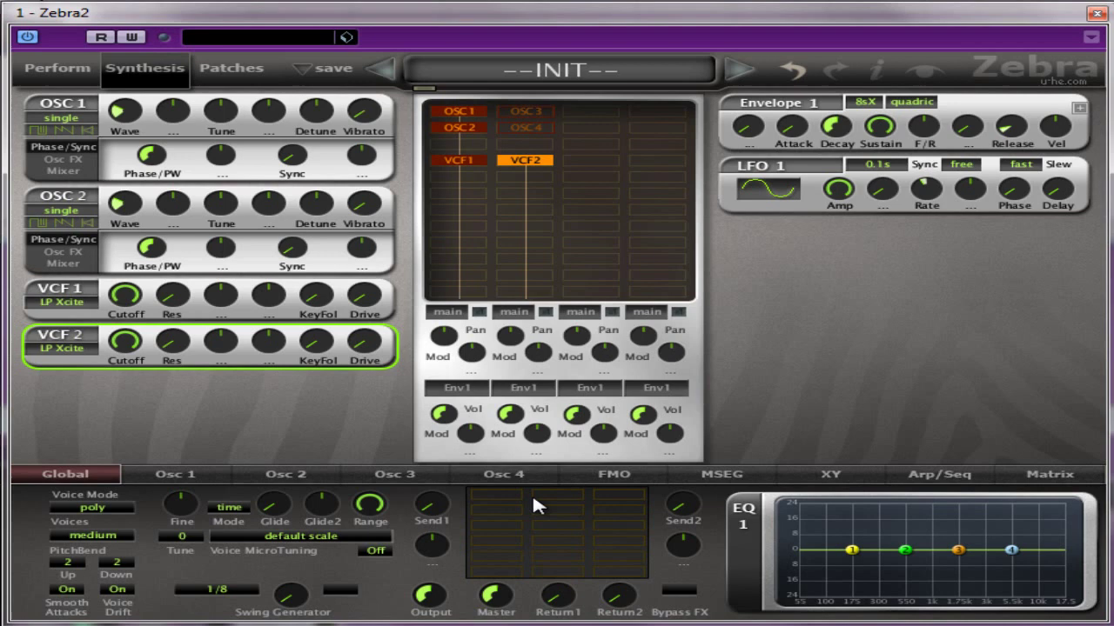
Add a Comp1 compressor followed by EQ1 to the effects grid
left_click(495, 506)
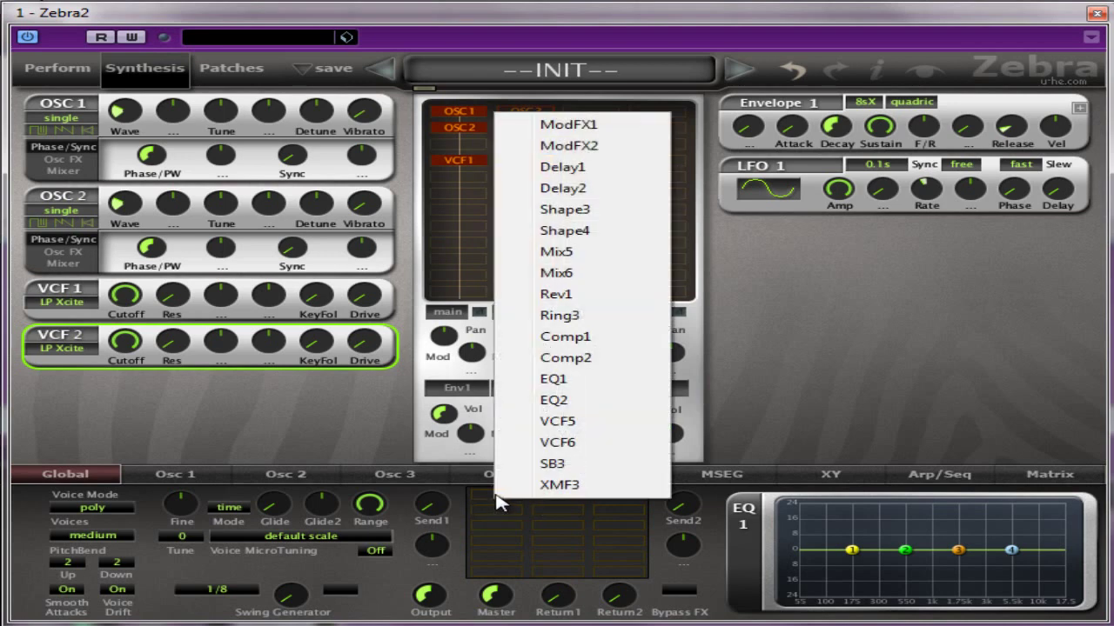
left_click(606, 346)
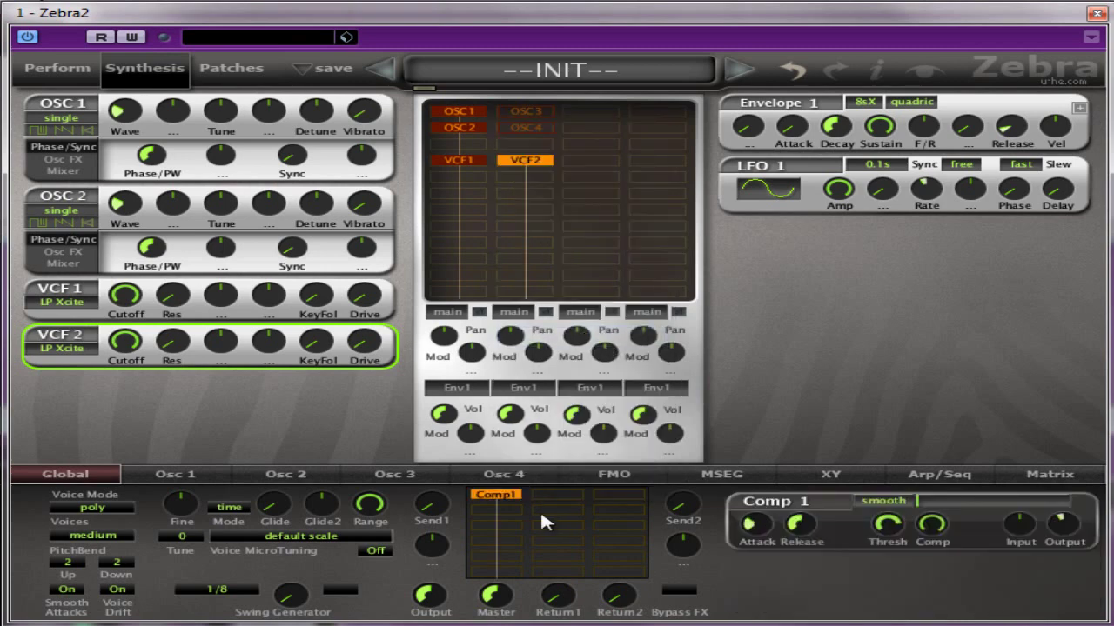
left_click(513, 506)
left_click(597, 394)
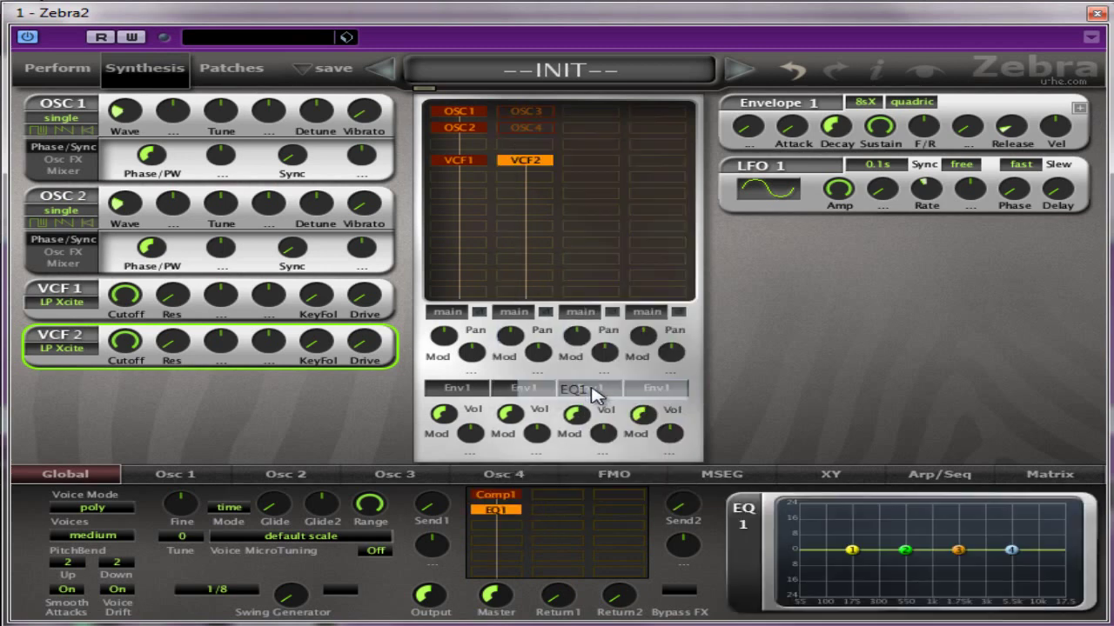
left_click(498, 496)
Set the voice mode to duophonic and remove the VCF2 filter
left_click(118, 512)
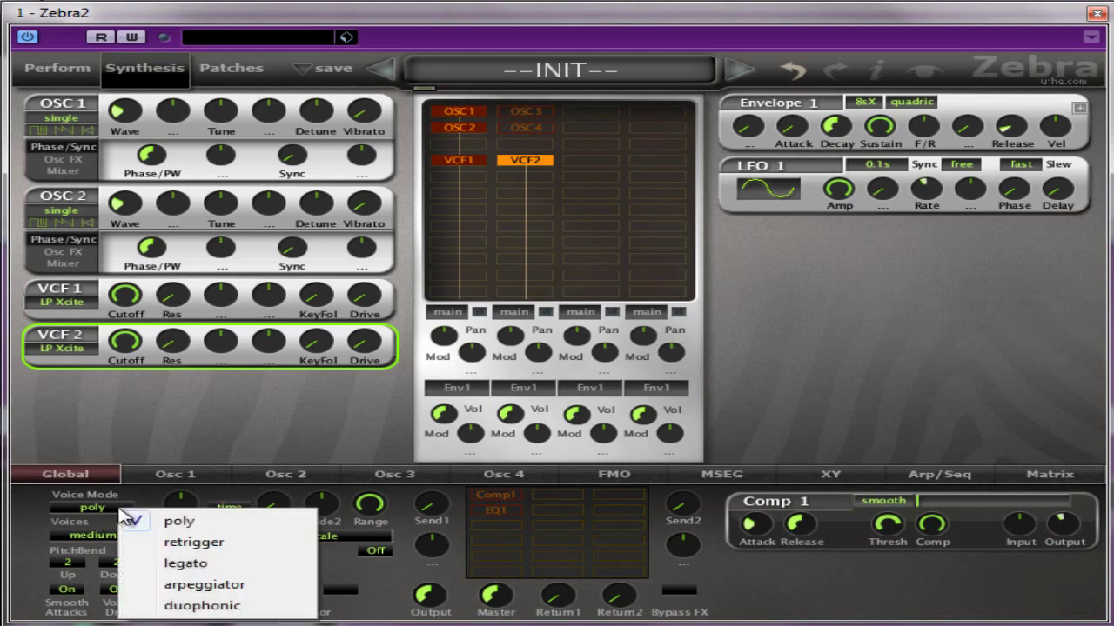
left_click(177, 606)
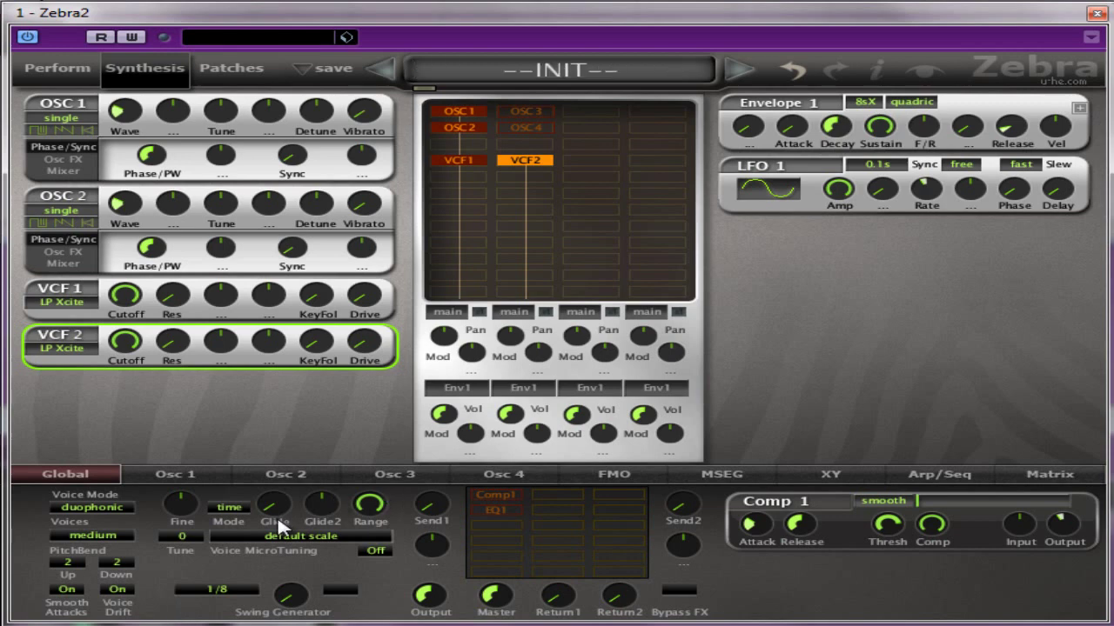
double_click(527, 162)
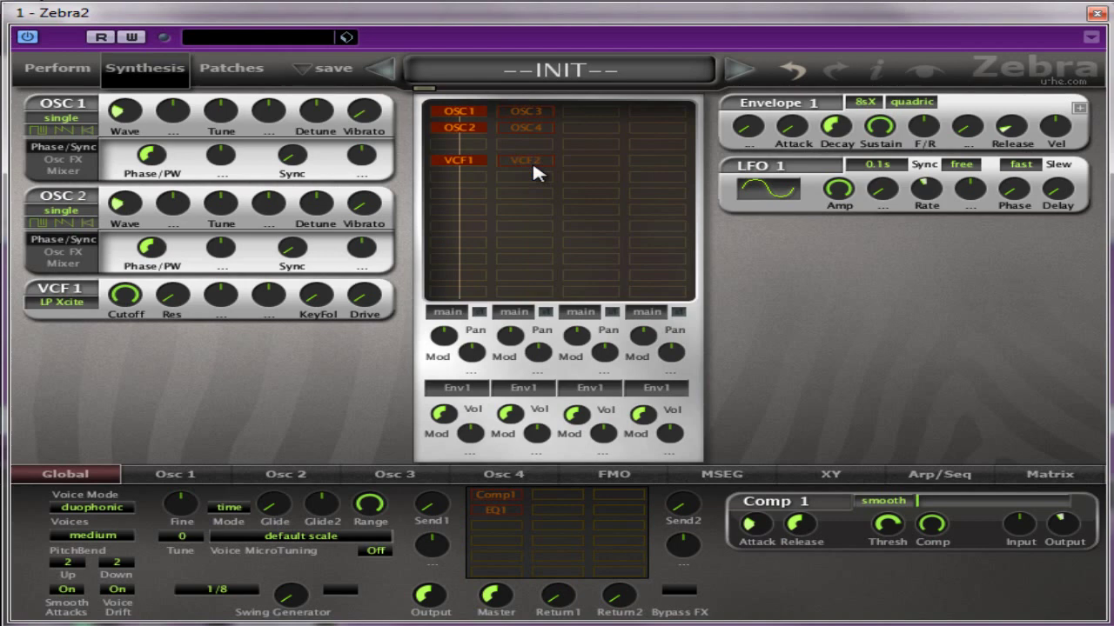
Load the INIT oscillator preset into Osc 4 from the preset browser
left_click(198, 477)
left_click(295, 476)
left_click(409, 476)
left_click(512, 477)
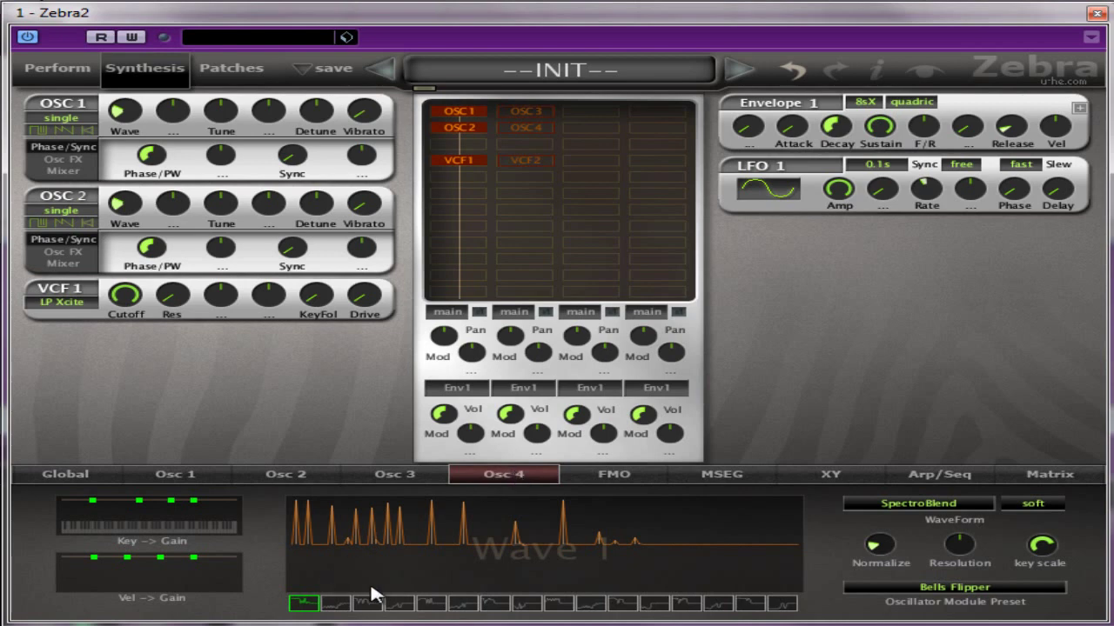
left_click(957, 589)
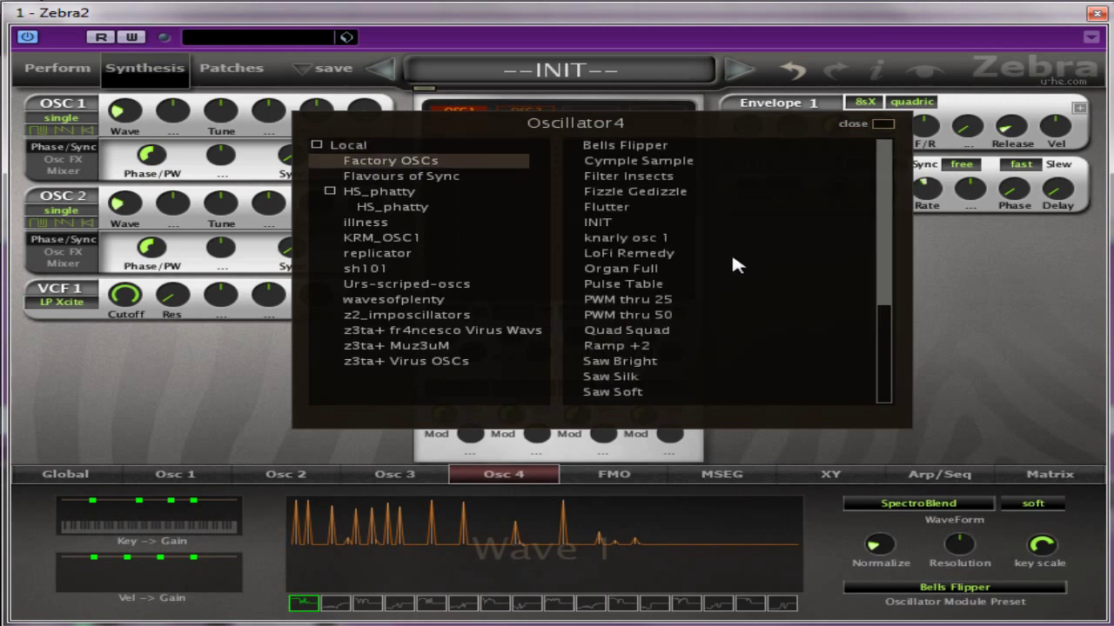
left_click(600, 223)
left_click(883, 123)
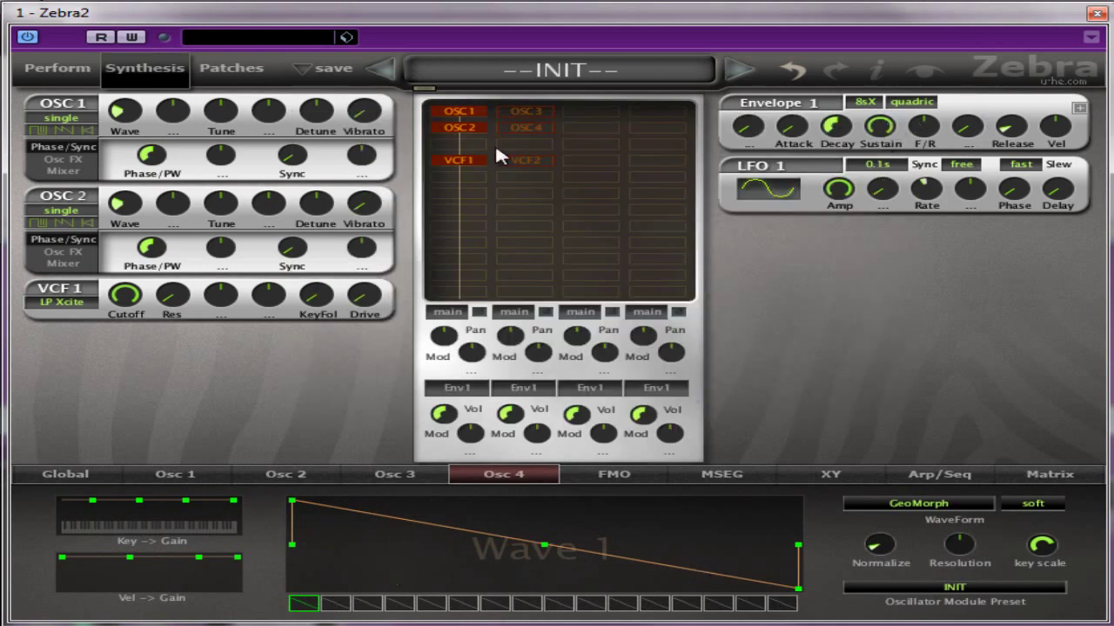
Return to Osc 1's wave page showing Fin-Saw-Pulse
left_click(174, 477)
left_click(300, 475)
left_click(217, 477)
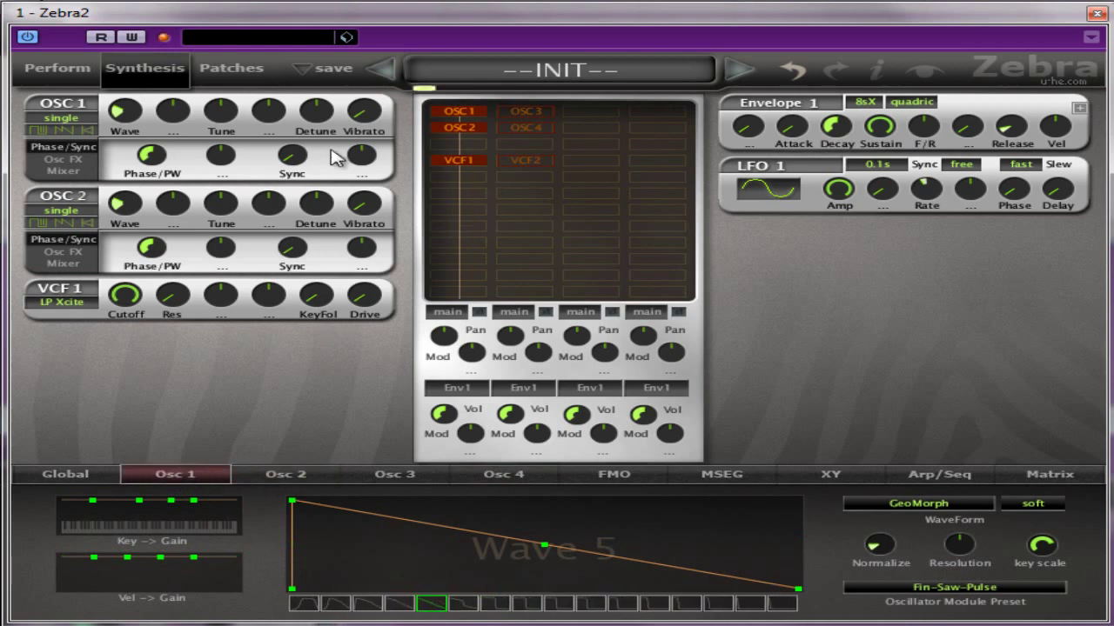
Tune Osc 1 to -12 and Osc 2 to -24, with sync tune 5.20 and 3.00
left_click_drag(221, 111, 233, 146)
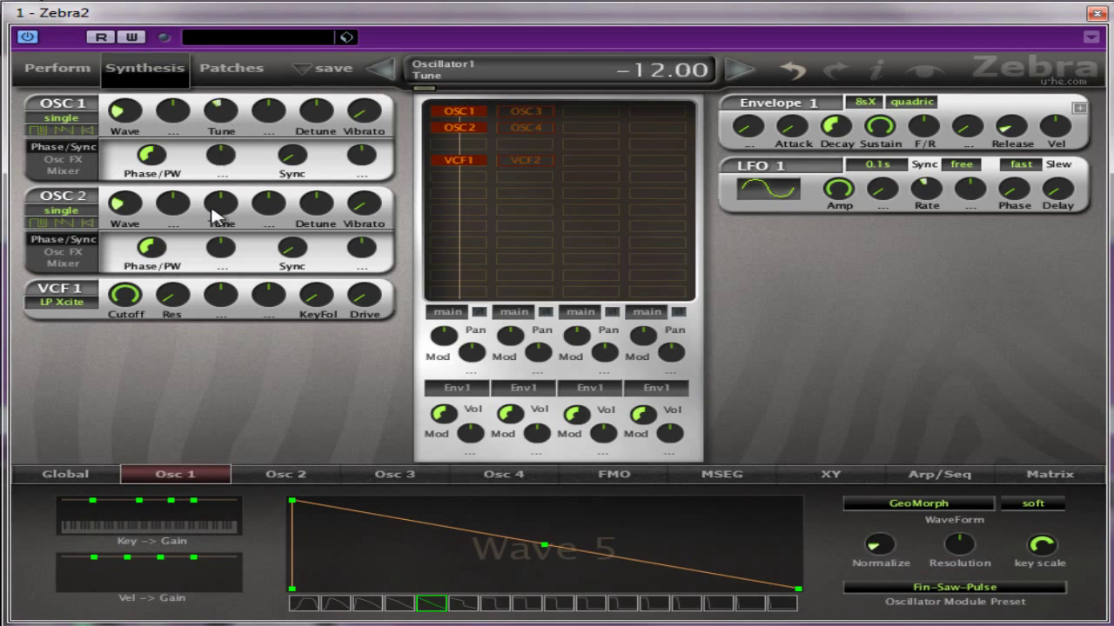
left_click_drag(221, 218, 226, 263)
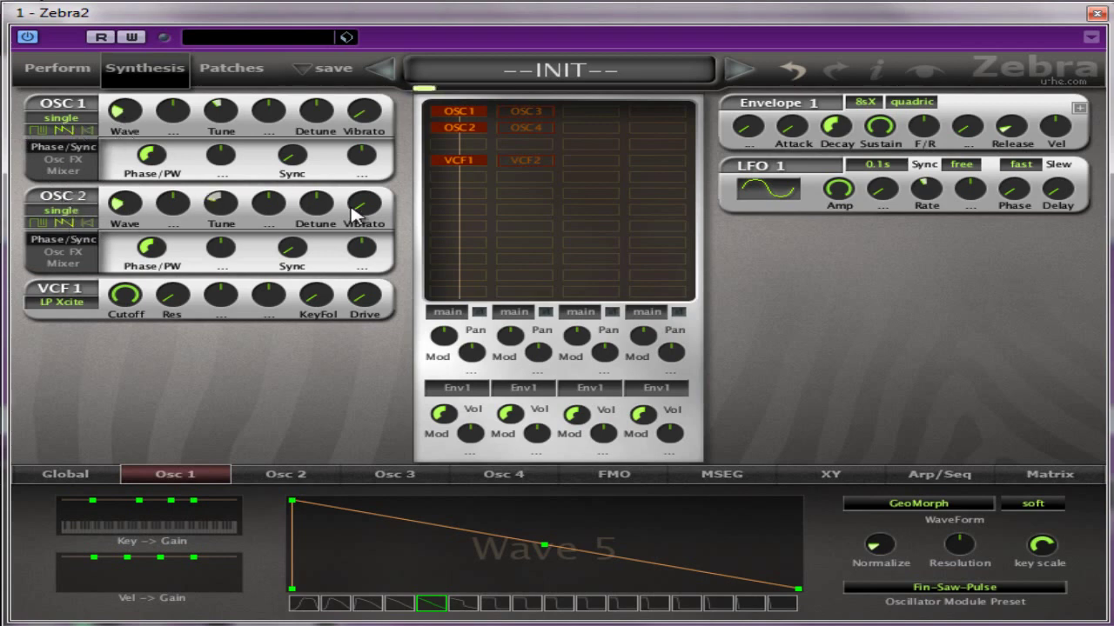
left_click_drag(294, 254, 301, 238)
left_click_drag(294, 158, 301, 141)
left_click_drag(296, 254, 296, 269)
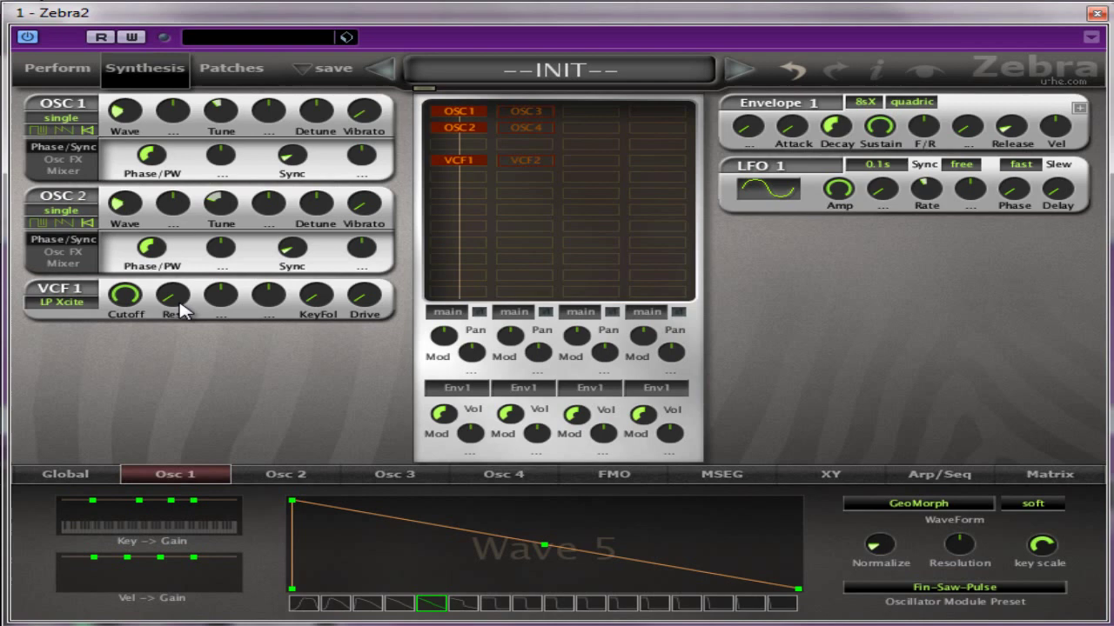
Switch VCF1 to LP Vintage2 with the cutoff fully open at 140
left_click(87, 304)
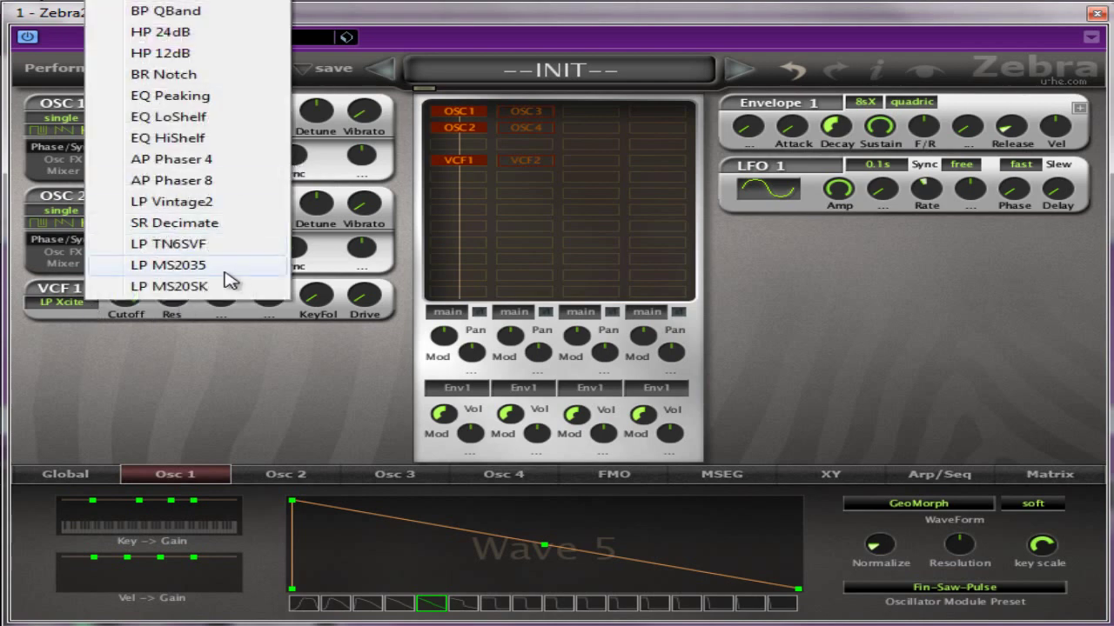
left_click(211, 203)
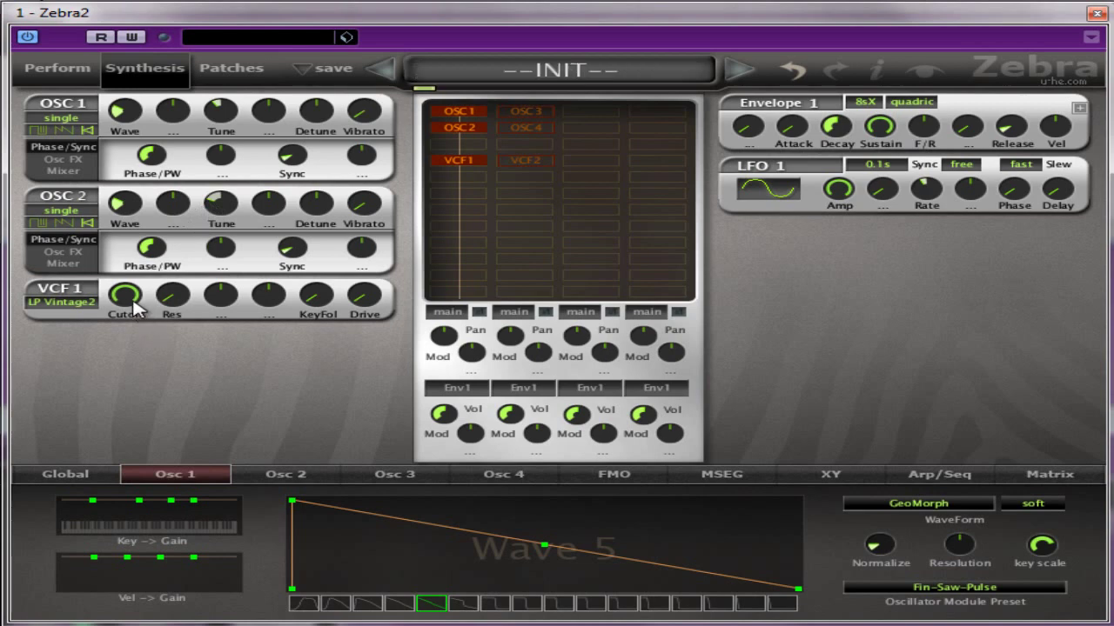
left_click_drag(126, 304, 135, 345)
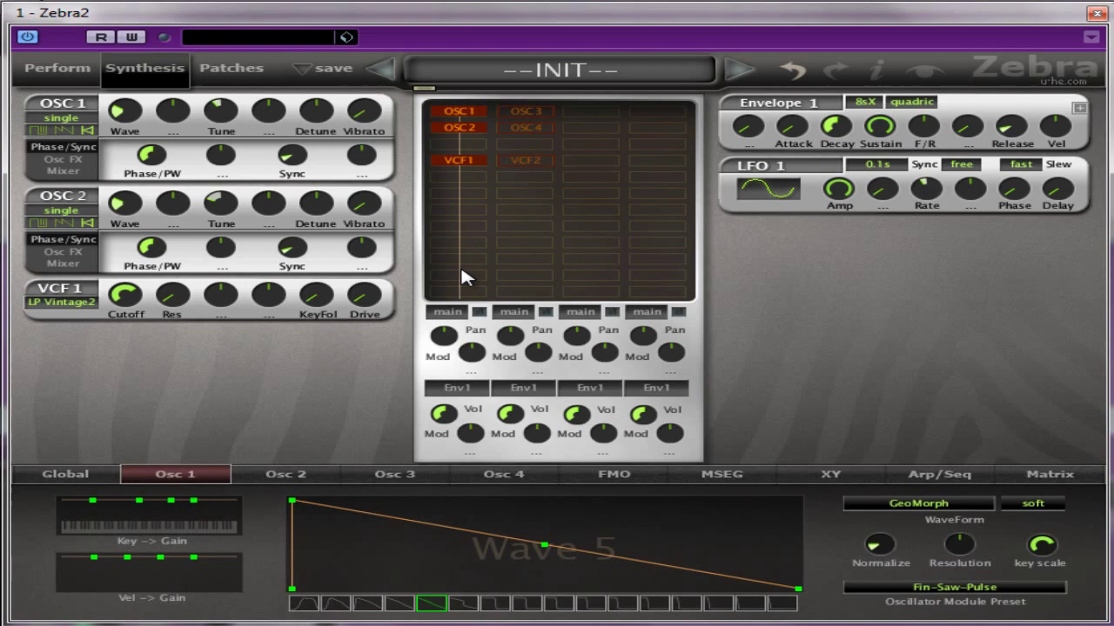
Assign Env2 to VCF1's third modulation knob, then deselect the VCF1 module
left_click(217, 303)
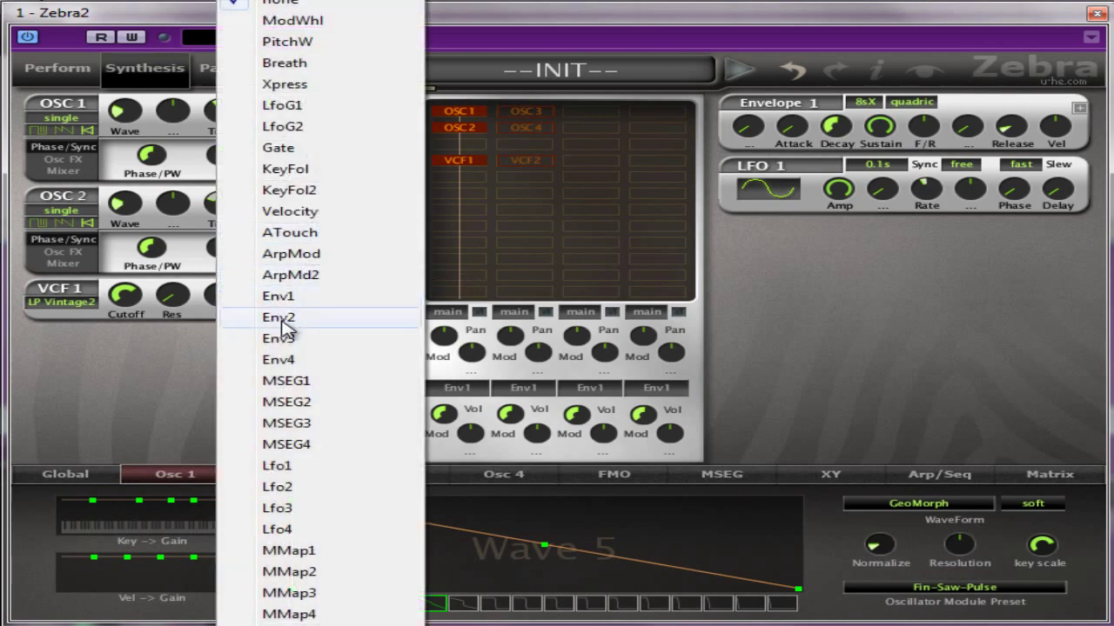
left_click(285, 320)
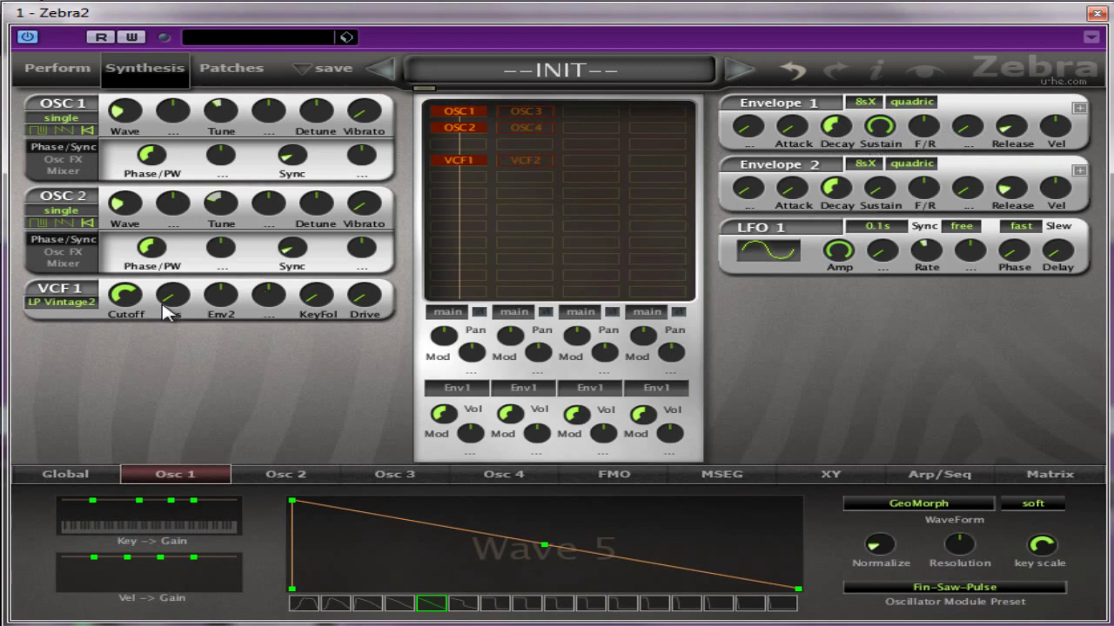
left_click(477, 163)
key("Delete")
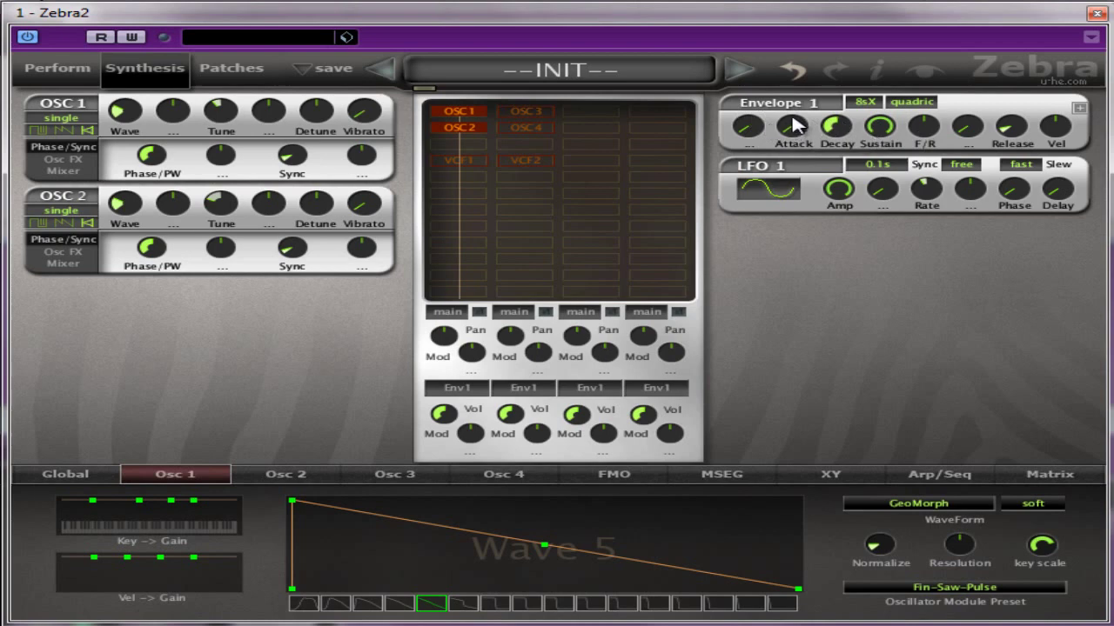
Shorten Envelope 1's decay, set sustain near 66 and velocity to 30, then reselect VCF1
left_click_drag(833, 135, 1012, 126)
left_click(1018, 140)
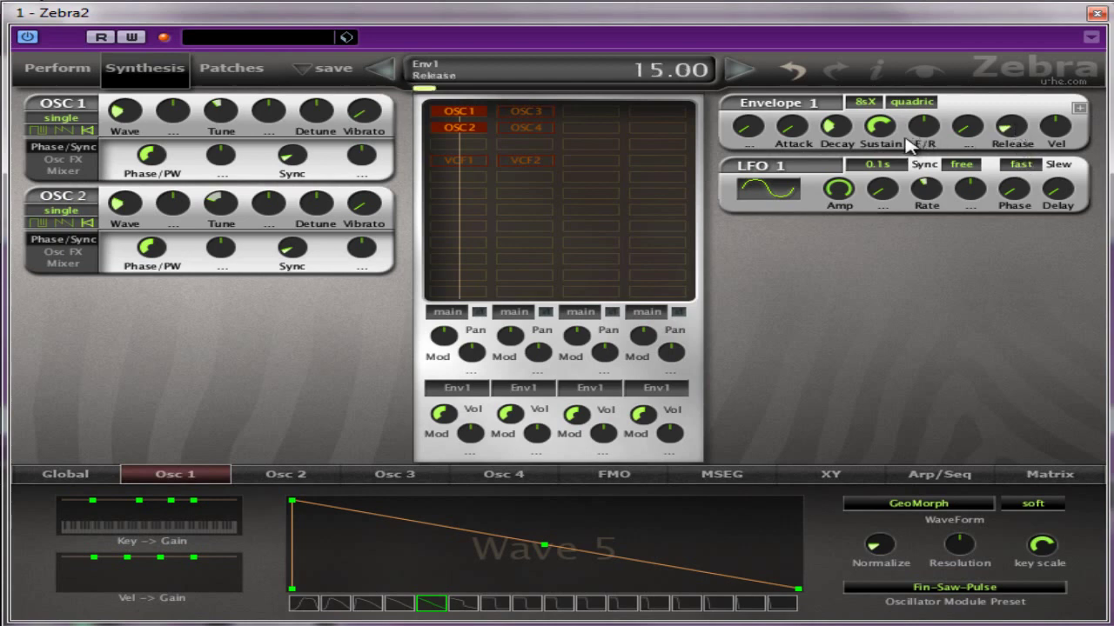
left_click_drag(840, 144, 841, 176)
left_click_drag(880, 130, 846, 148)
left_click(840, 138)
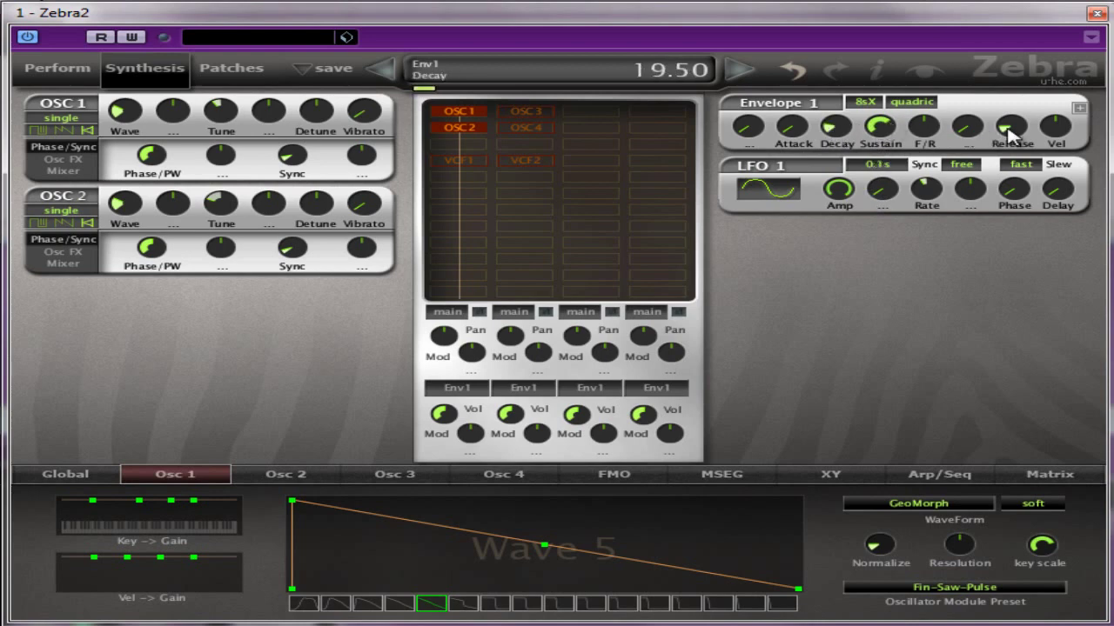
left_click_drag(1055, 129, 1084, 104)
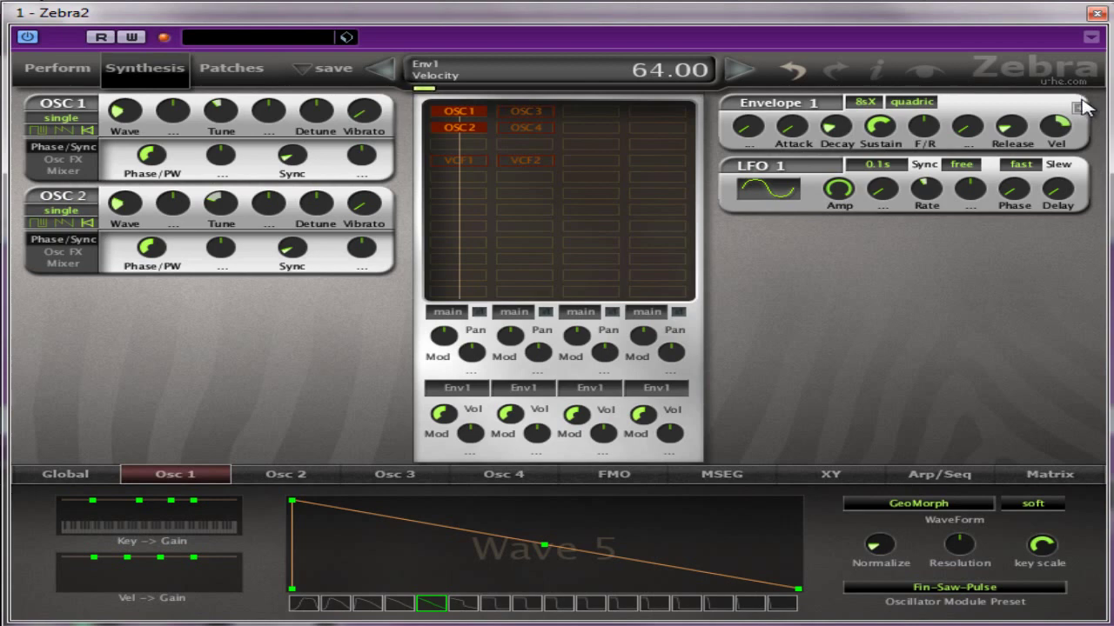
left_click_drag(1057, 127, 1066, 161)
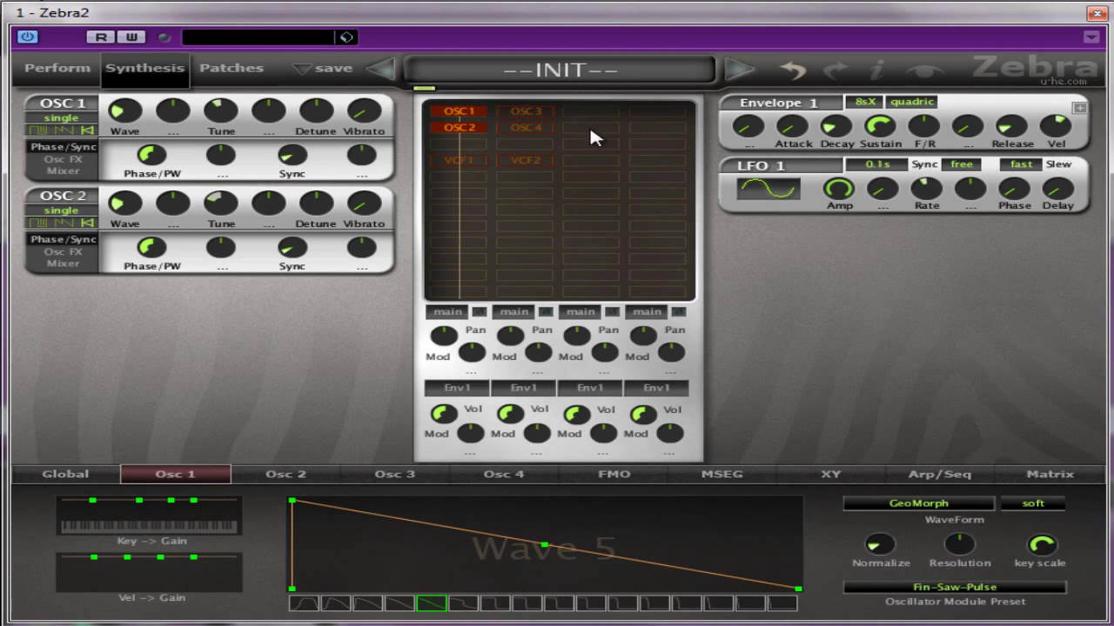
left_click(465, 163)
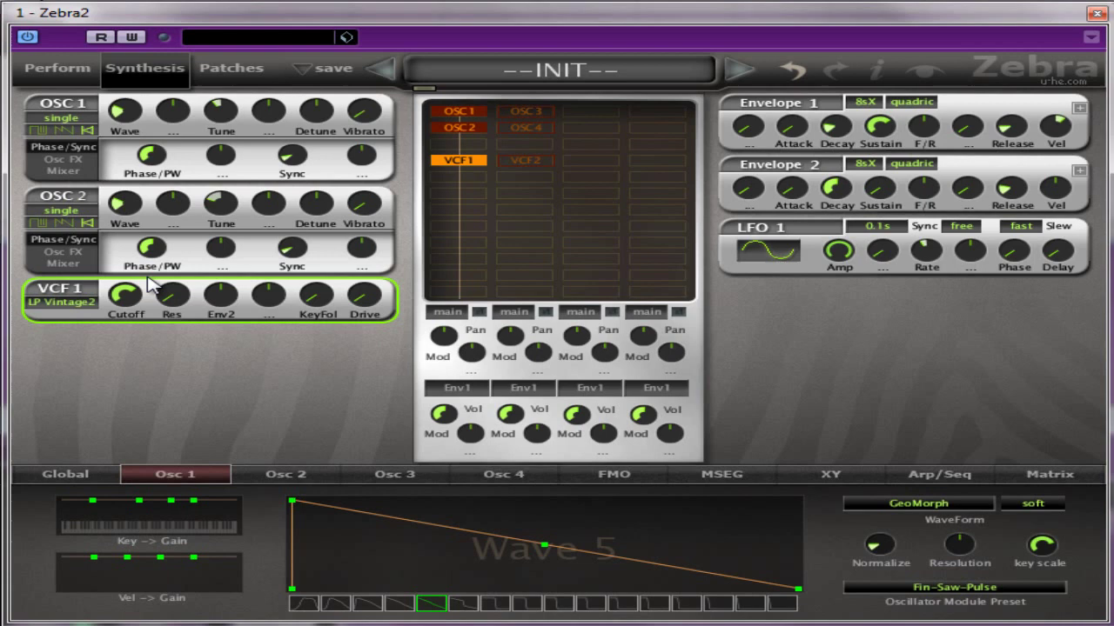
Rough in the cutoff and Env2 depth; set Envelope 2 decay 25, sustain ~69.5, release ~19.5
left_click_drag(126, 297, 124, 329)
left_click_drag(222, 312, 215, 281)
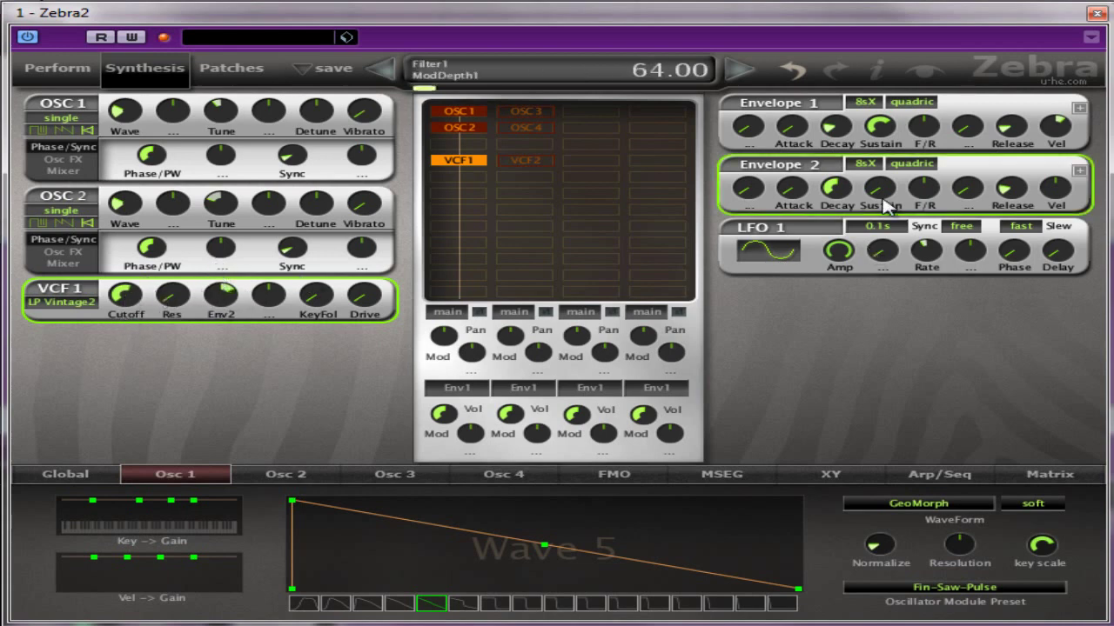
left_click_drag(881, 186, 891, 131)
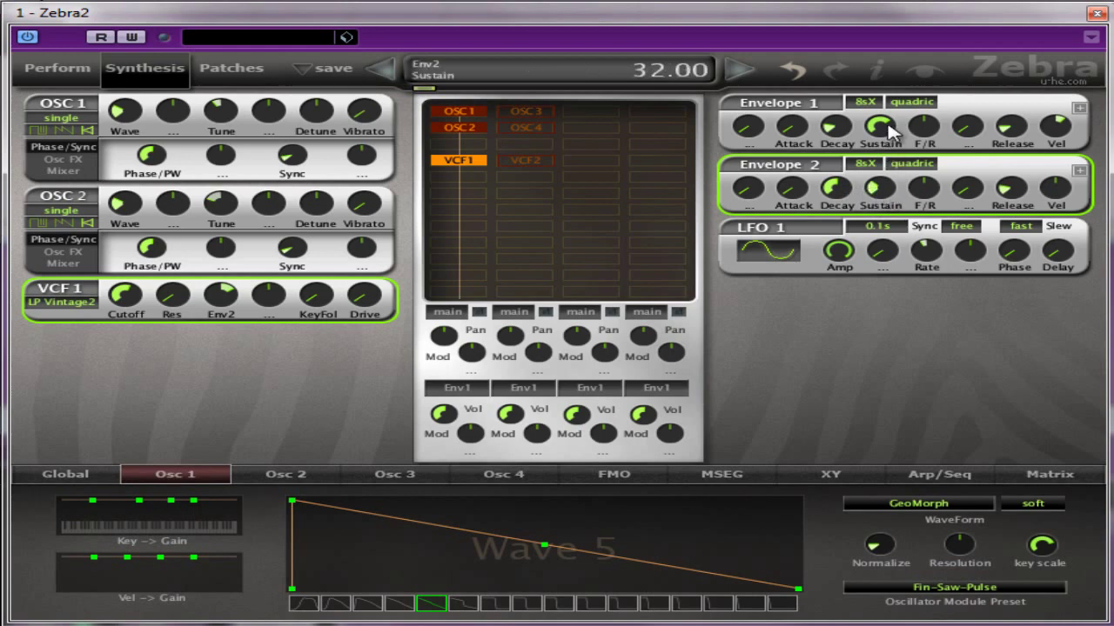
left_click_drag(837, 185, 838, 243)
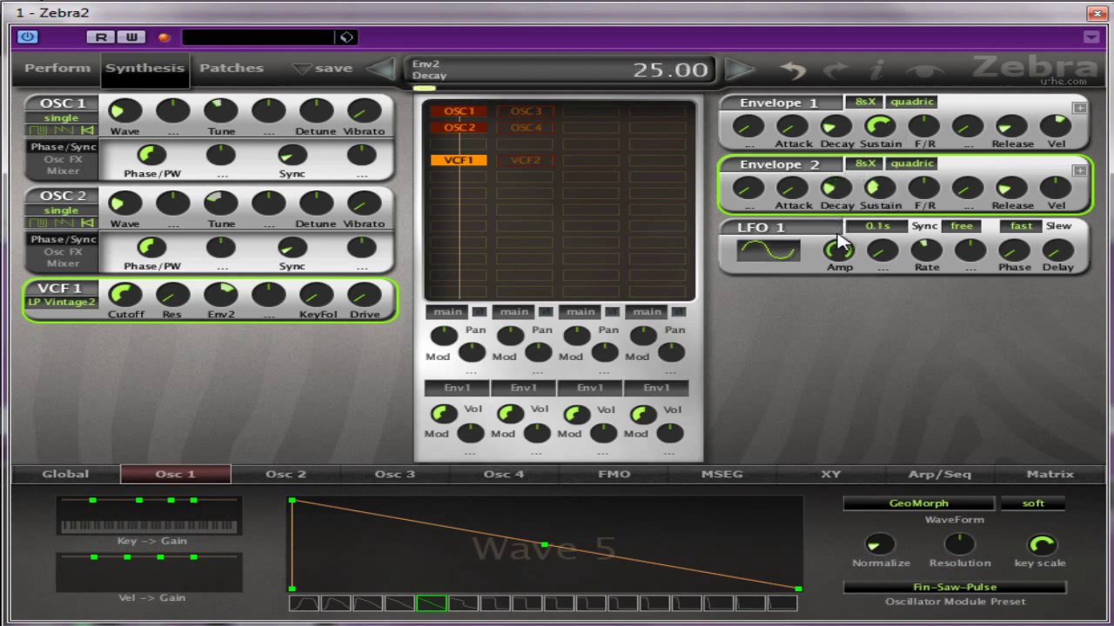
left_click_drag(880, 193, 903, 132)
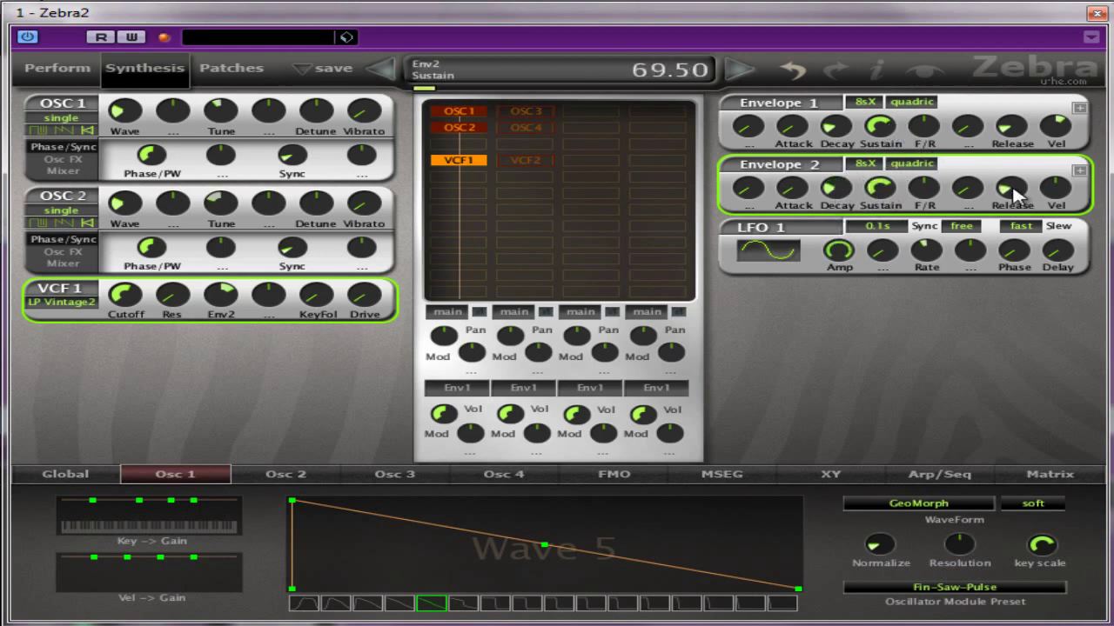
mouse_move(1013, 196)
left_mouse_down()
mouse_move(1013, 209)
mouse_move(1005, 196)
left_mouse_up()
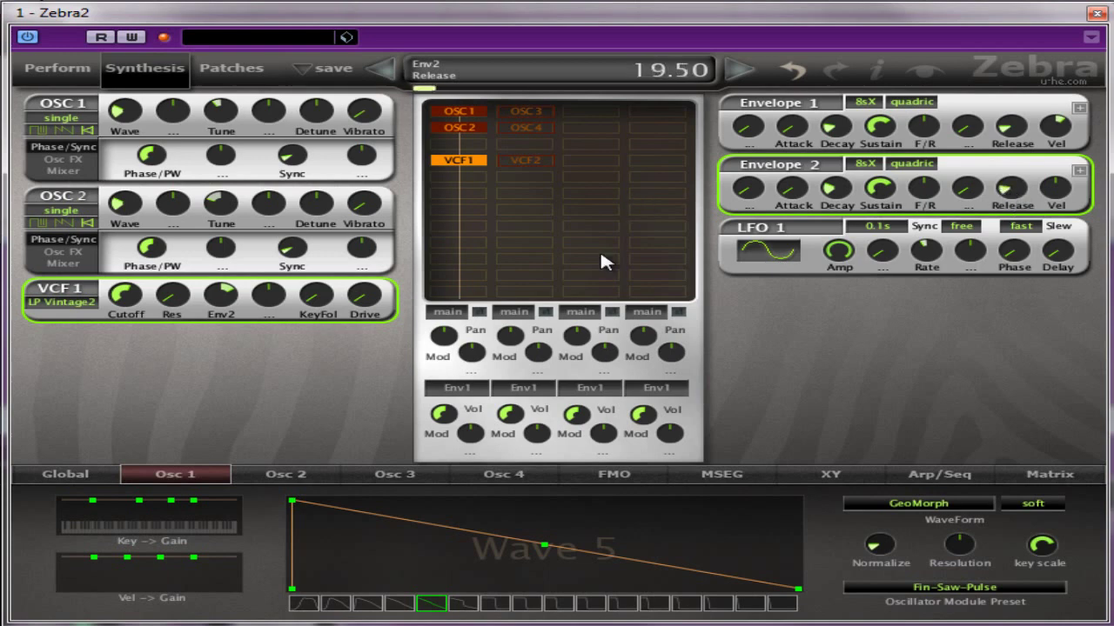
Dial in VCF1 cutoff at 29 with Env2 modulation depth at 150
left_click_drag(126, 304, 247, 151)
left_click_drag(140, 302, 137, 263)
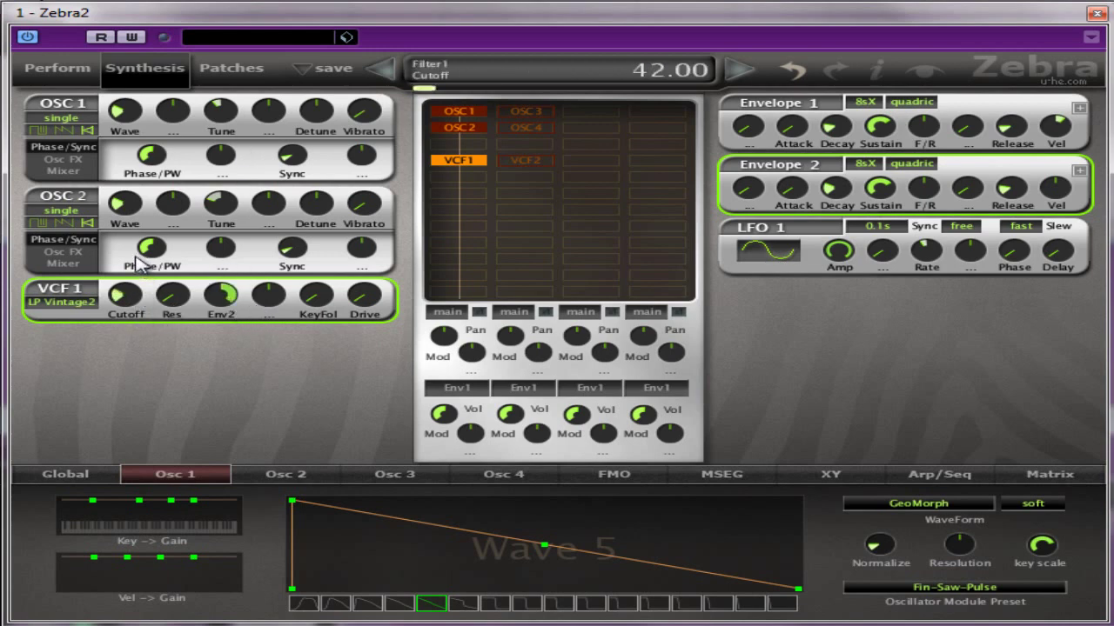
left_click_drag(223, 305, 235, 168)
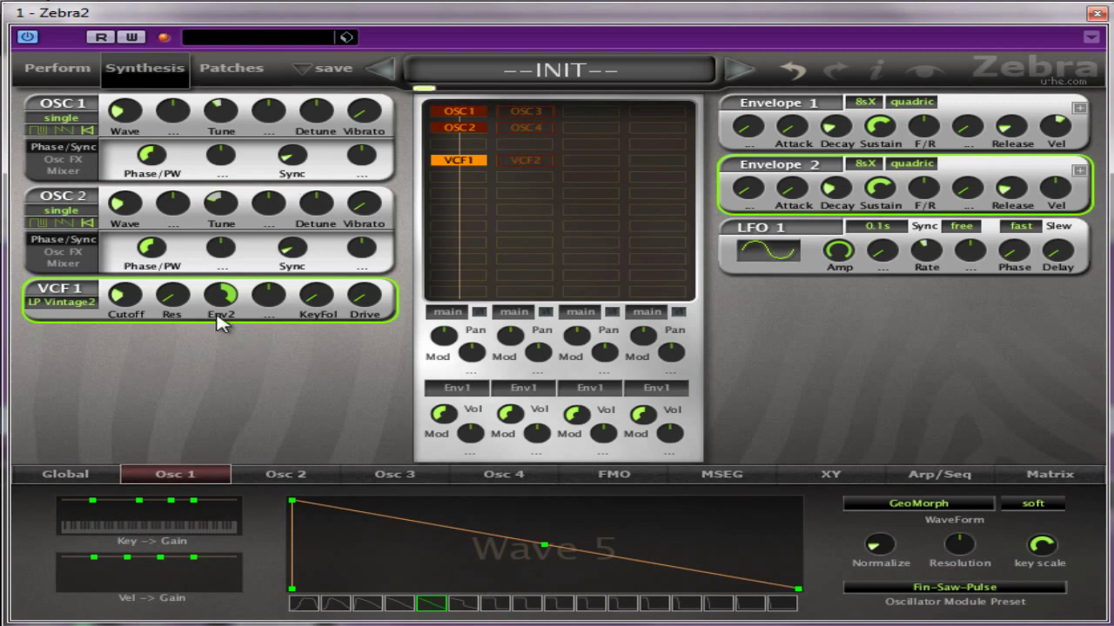
mouse_move(126, 297)
left_mouse_down()
mouse_move(138, 317)
mouse_move(139, 278)
mouse_move(131, 312)
left_mouse_up()
left_click_drag(224, 309, 224, 322)
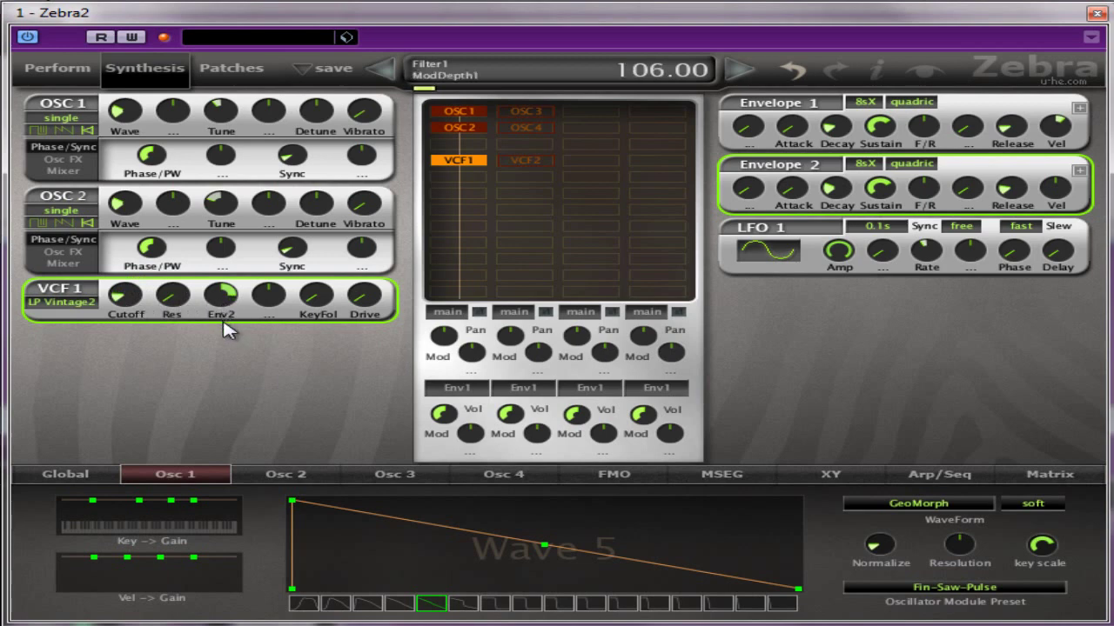
left_click_drag(130, 304, 145, 287)
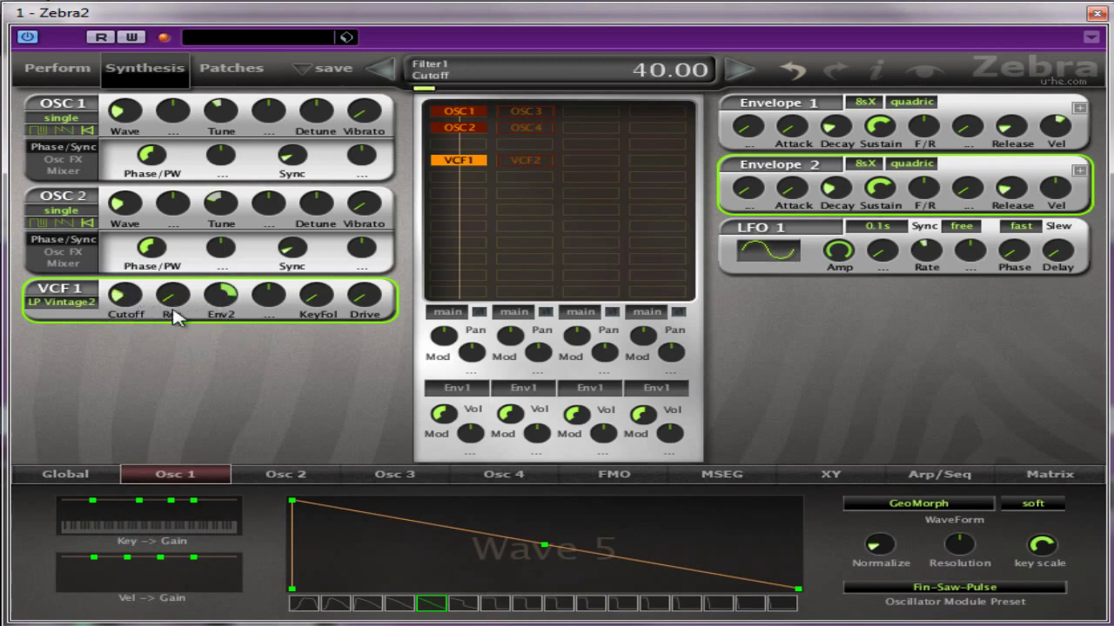
left_click_drag(222, 296, 258, 203)
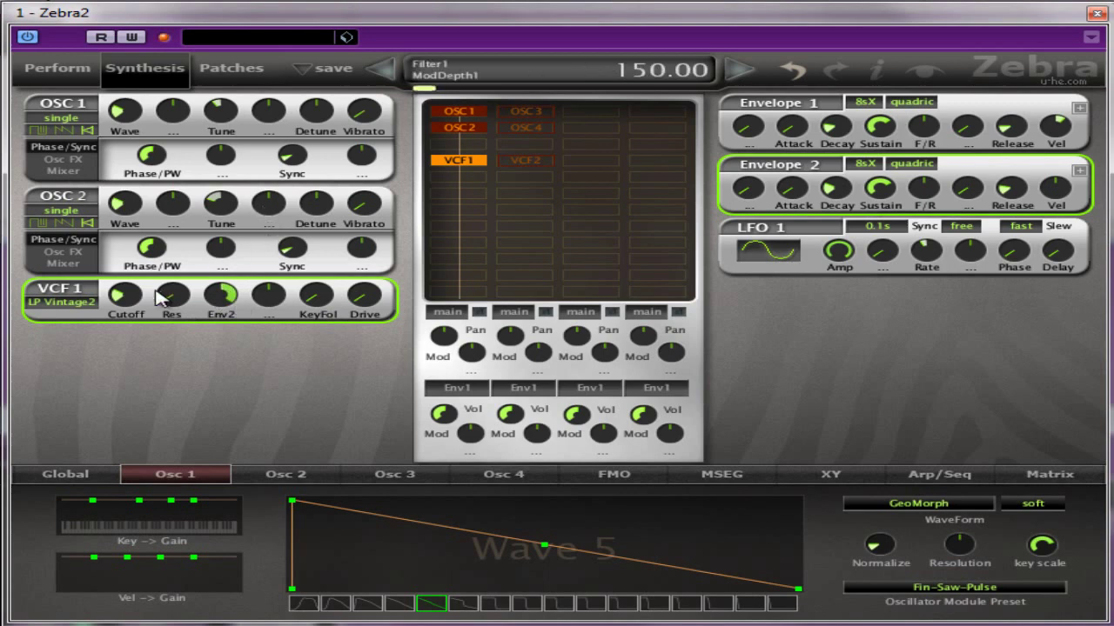
left_click_drag(131, 303, 137, 315)
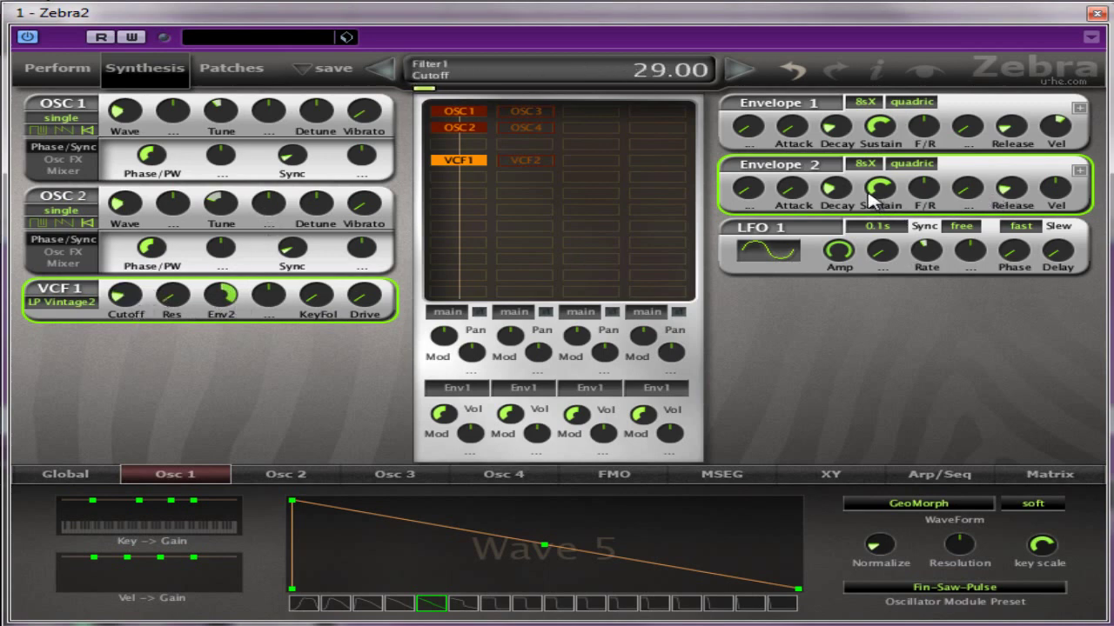
Set Envelope 2 decay 21 and sustain 65, and reset its velocity to 0
left_click_drag(835, 201, 881, 202)
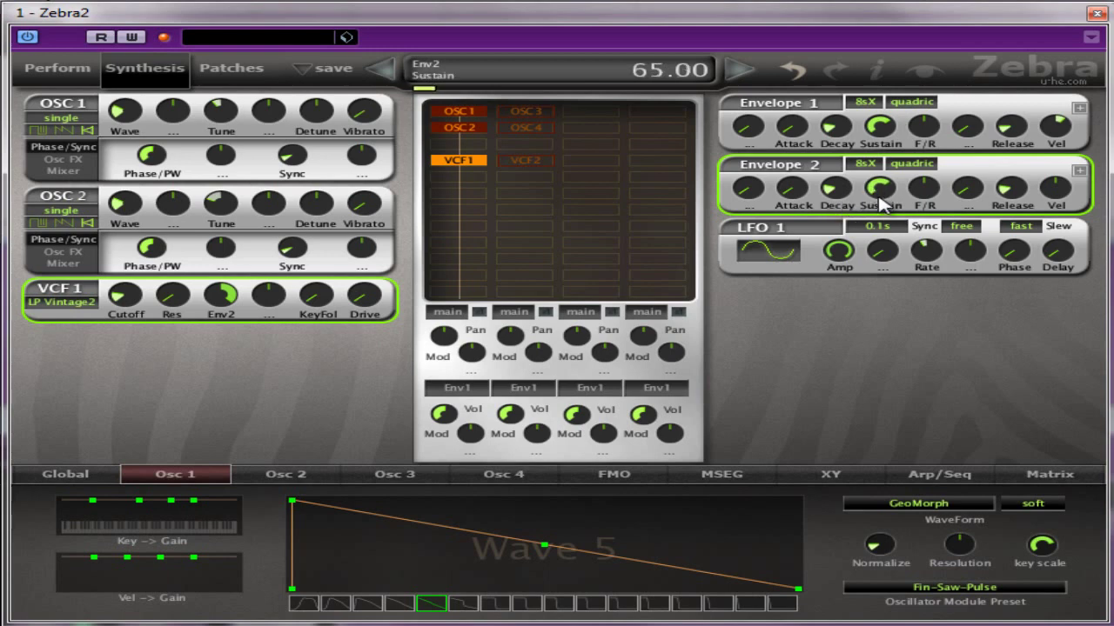
mouse_move(1064, 181)
left_mouse_down()
mouse_move(1069, 224)
mouse_move(1069, 179)
left_mouse_up()
double_click(1062, 181)
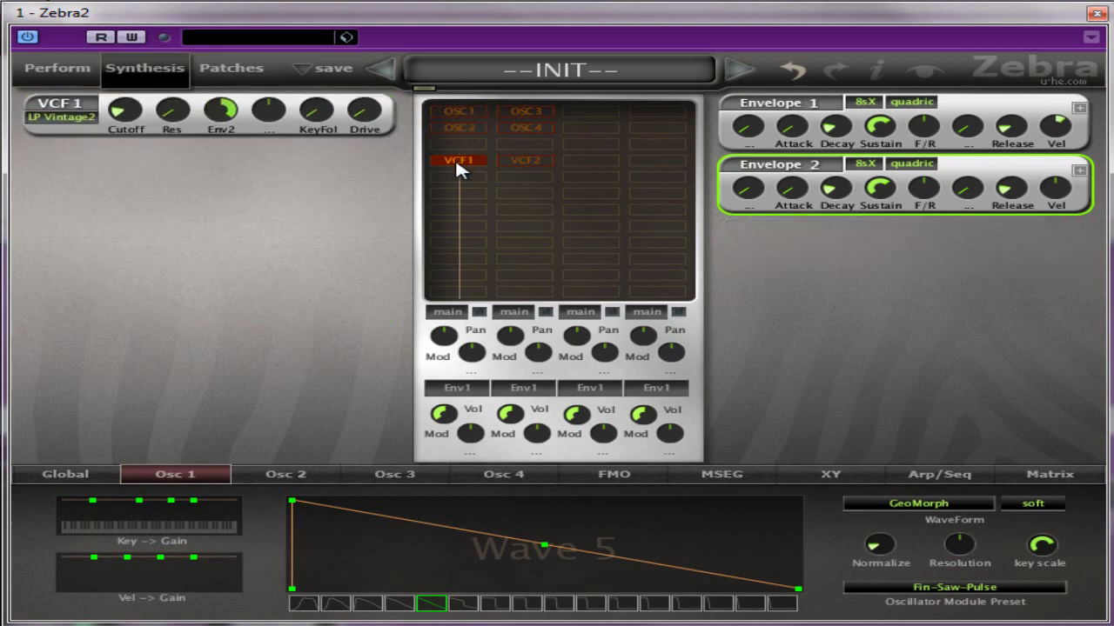
Show the OSC3 and OSC4 panels and tune OSC3 to -12.00 and OSC4 to about -25.5
left_click(492, 142)
left_click(528, 110)
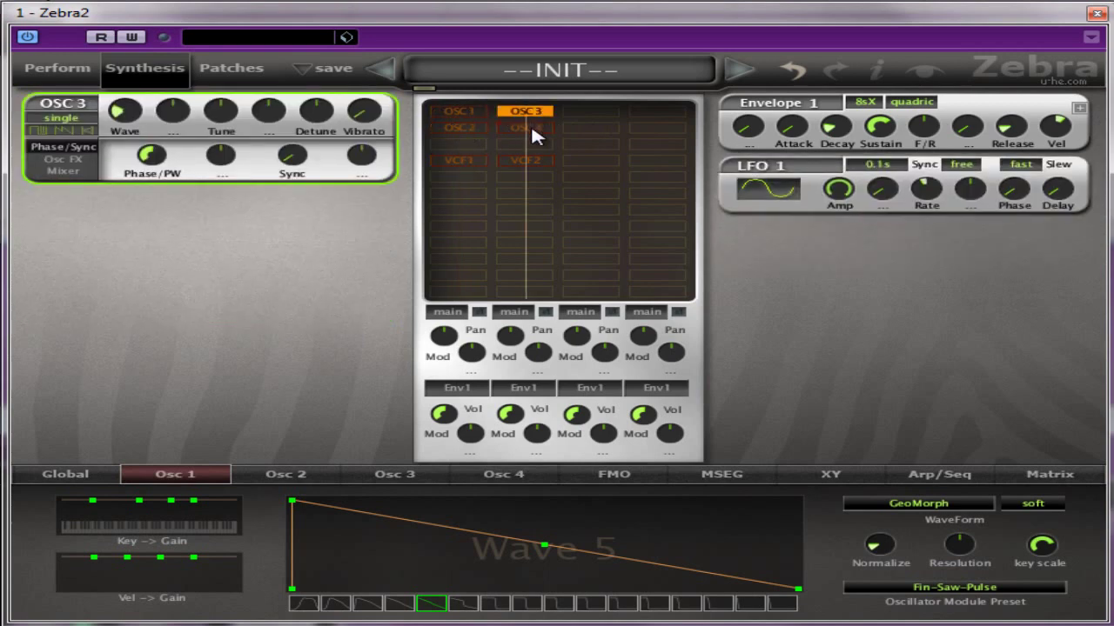
left_click(531, 126, "shift")
left_click_drag(220, 120, 218, 149)
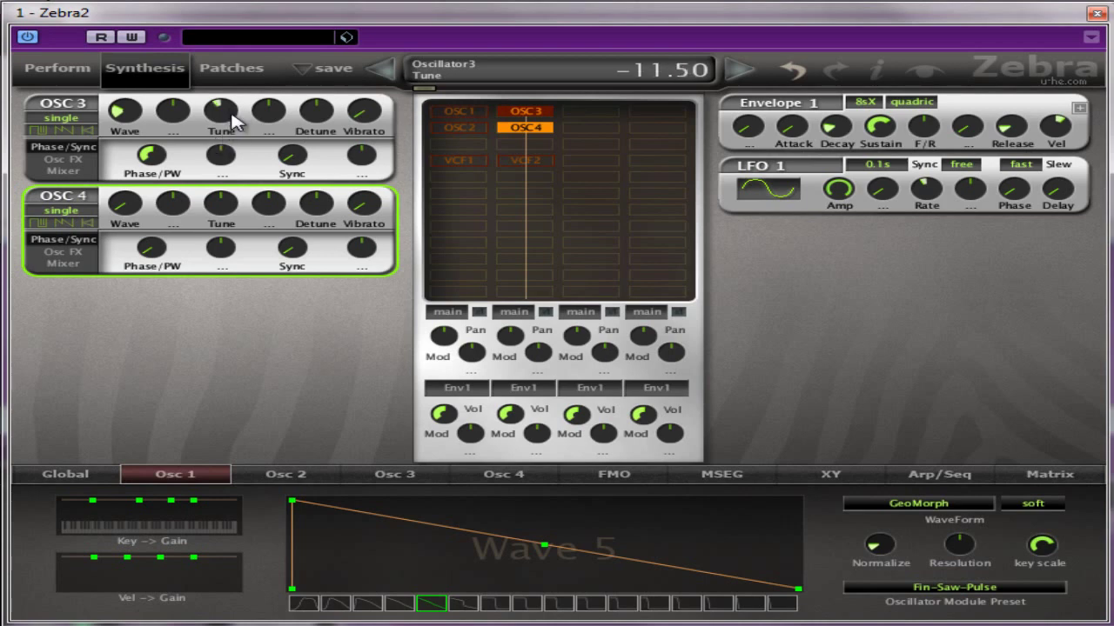
scroll(233, 122, "down", 2)
scroll(234, 122, "down", 1)
scroll(234, 122, "up", 2)
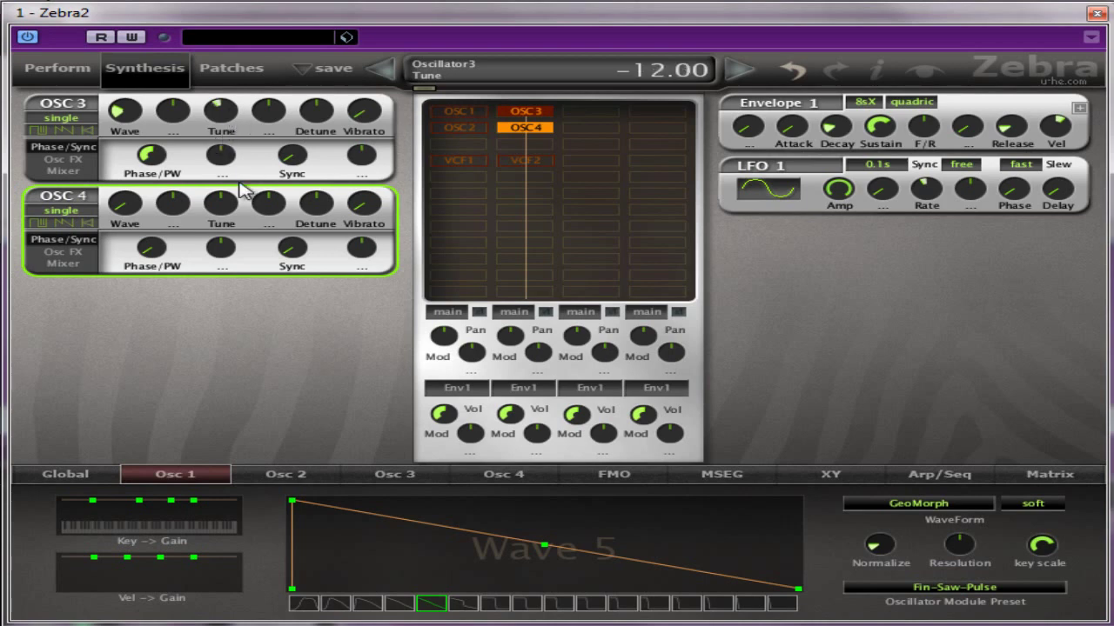
left_click_drag(231, 225, 219, 250)
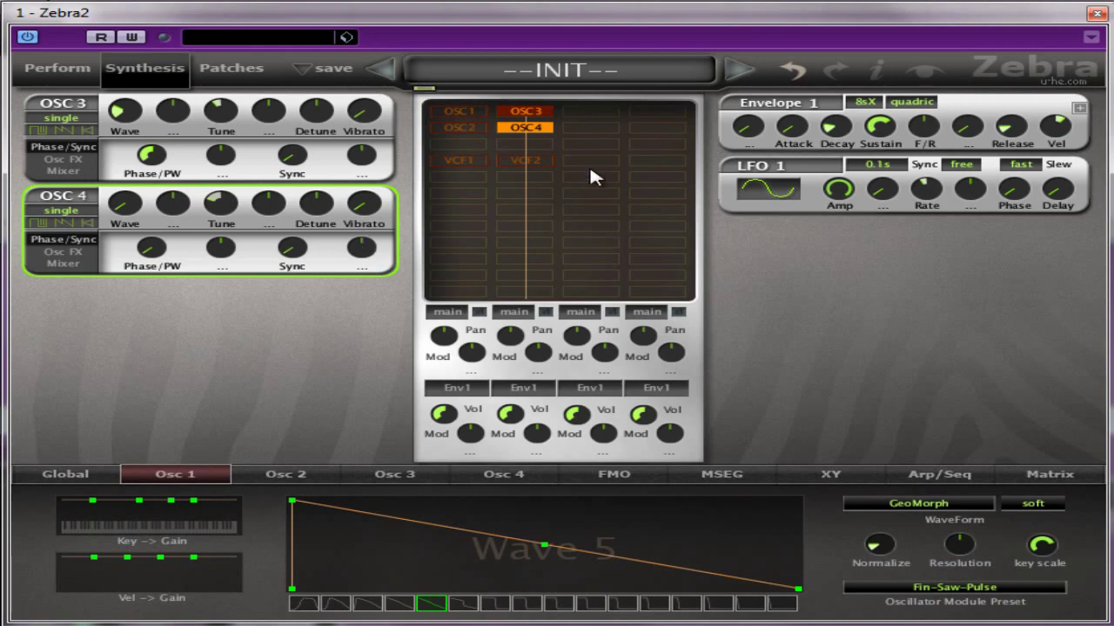
left_click(551, 128)
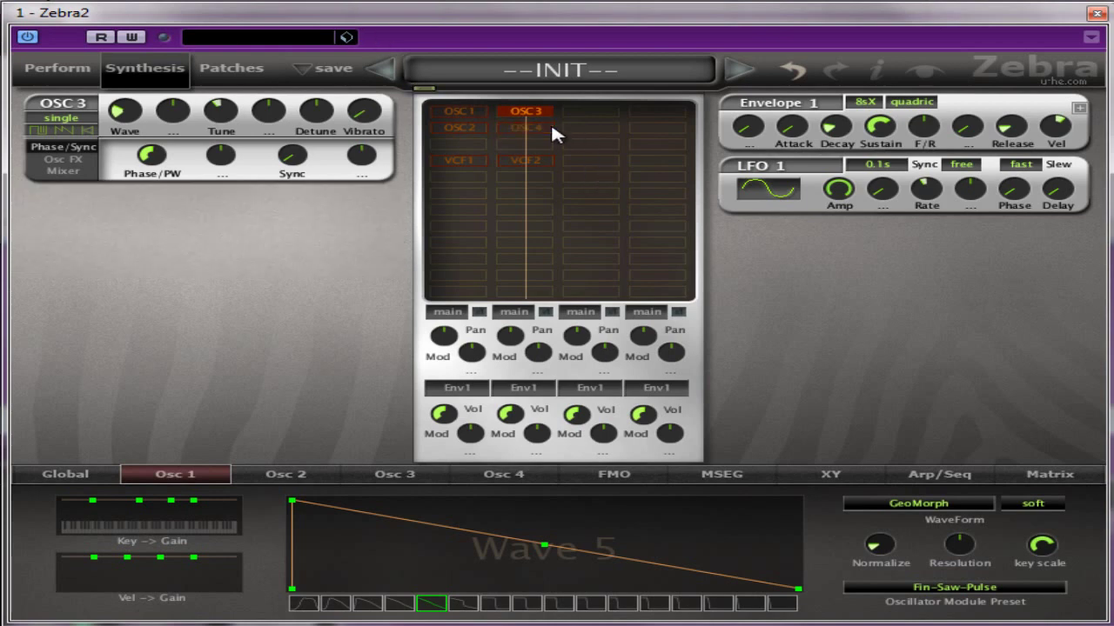
Bring up the OSC1 panel above OSC3 in the Zebra2 editor
left_click(462, 111)
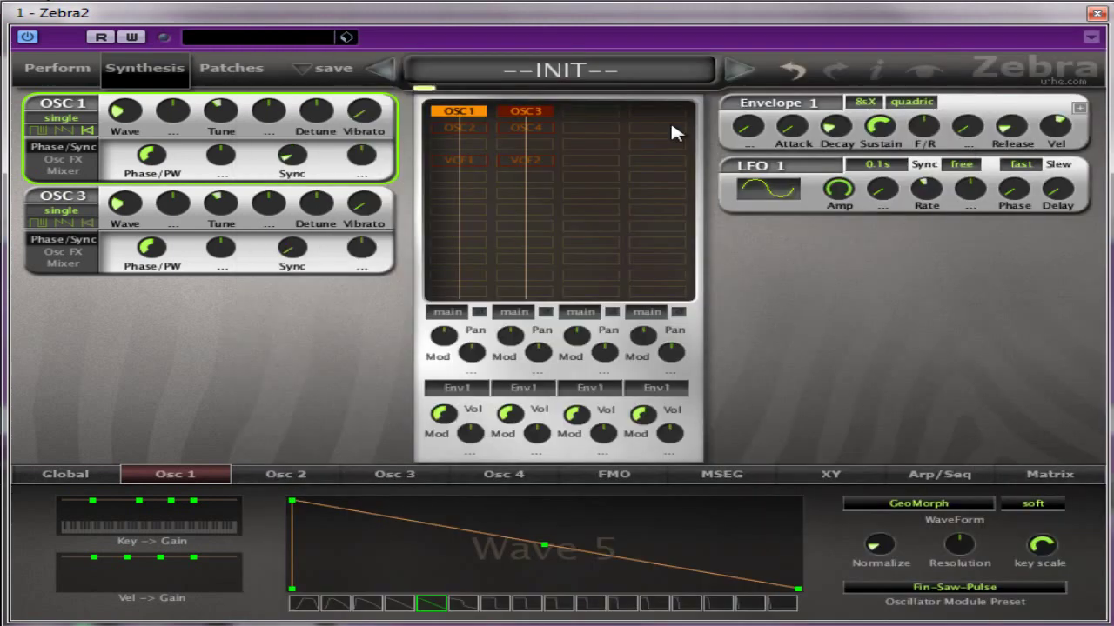
Add the OSC2, OSC4 and VCF1 panels to Zebra2's module list and enable the VCF2 filter
left_click(477, 127)
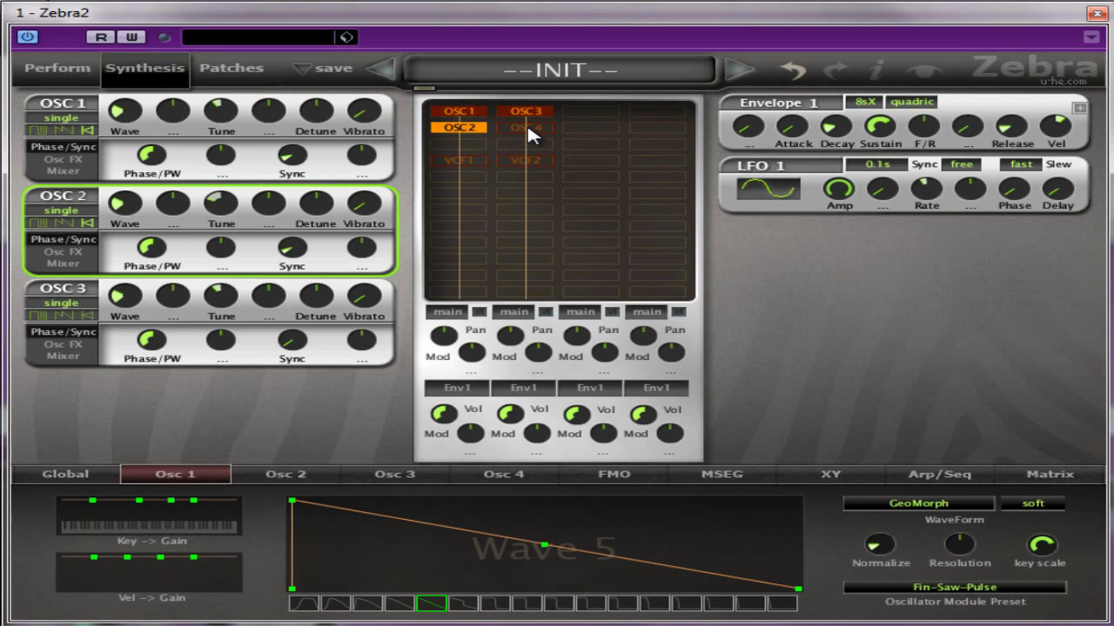
left_click(527, 129)
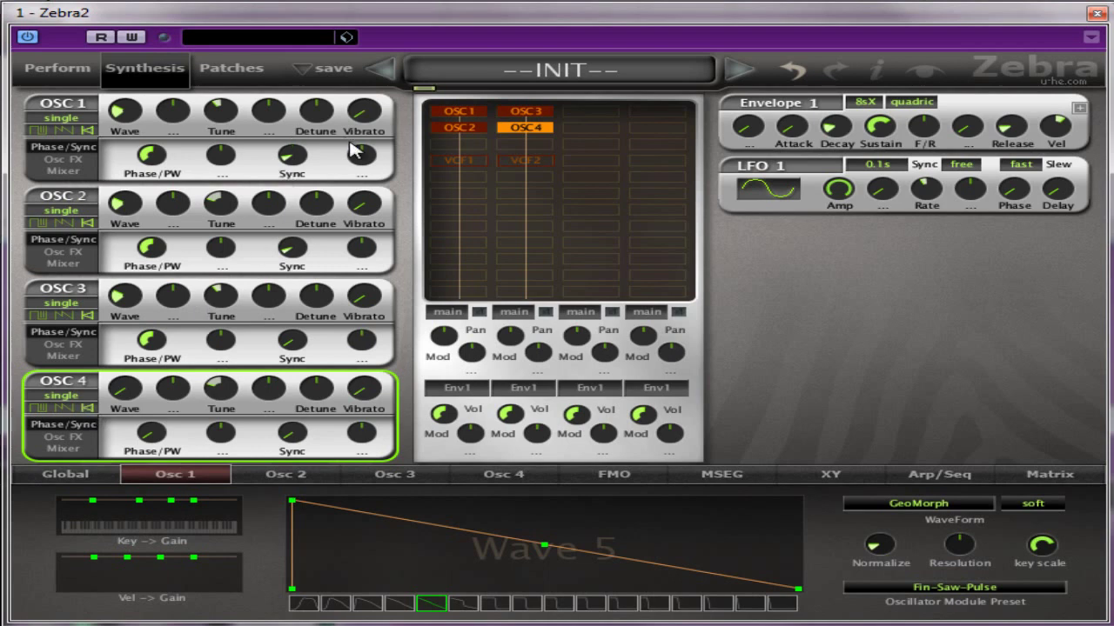
left_click(481, 164)
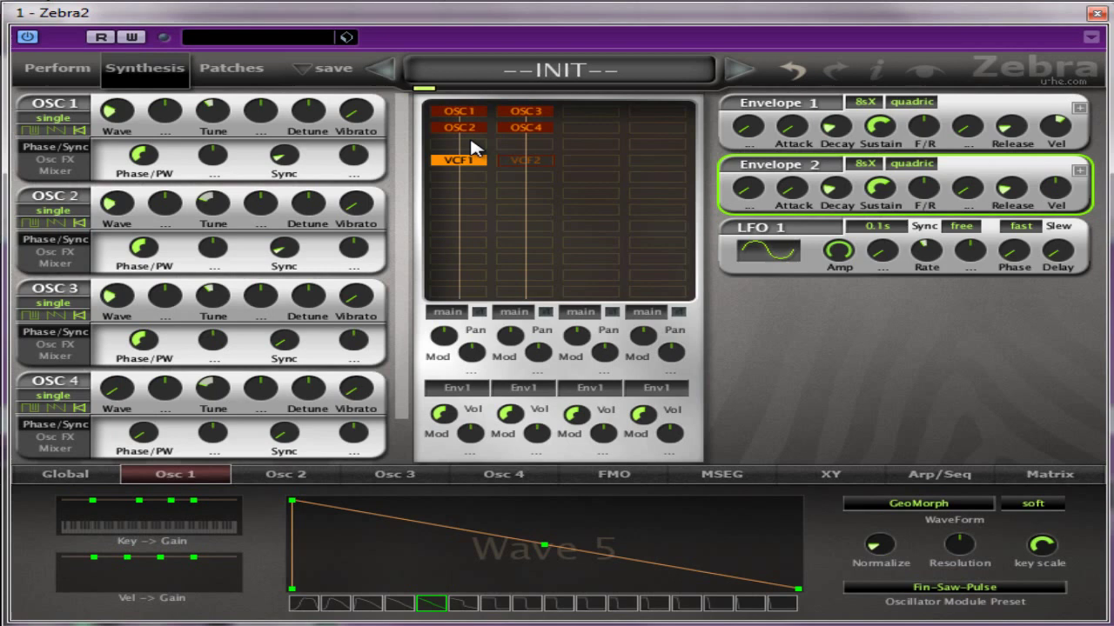
double_click(465, 127)
double_click(463, 129)
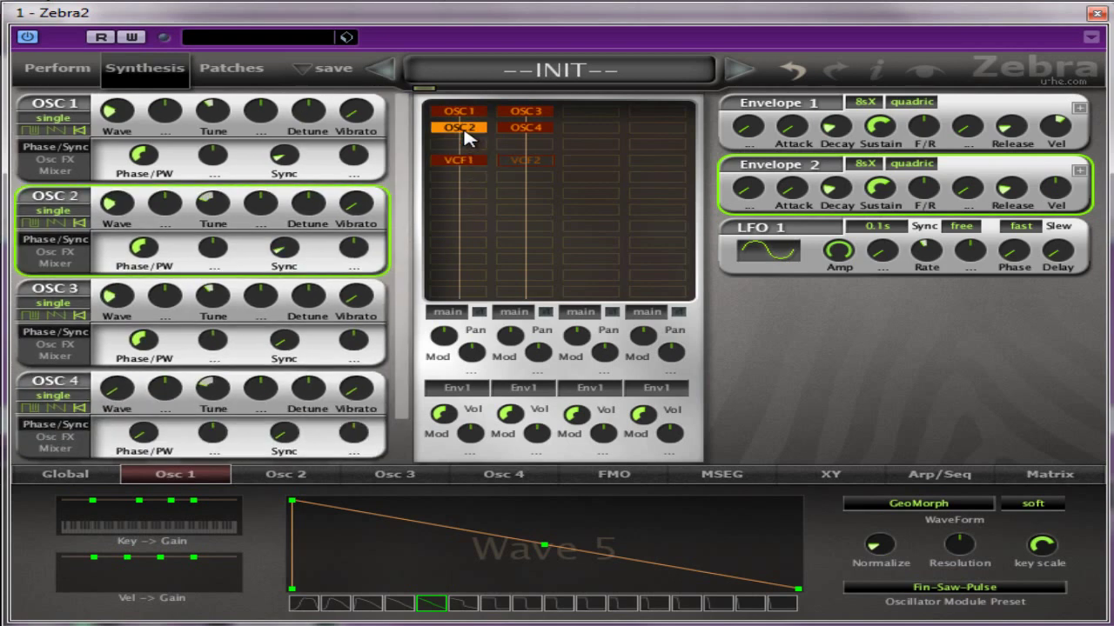
left_click(478, 312)
scroll(388, 315, "down", 1)
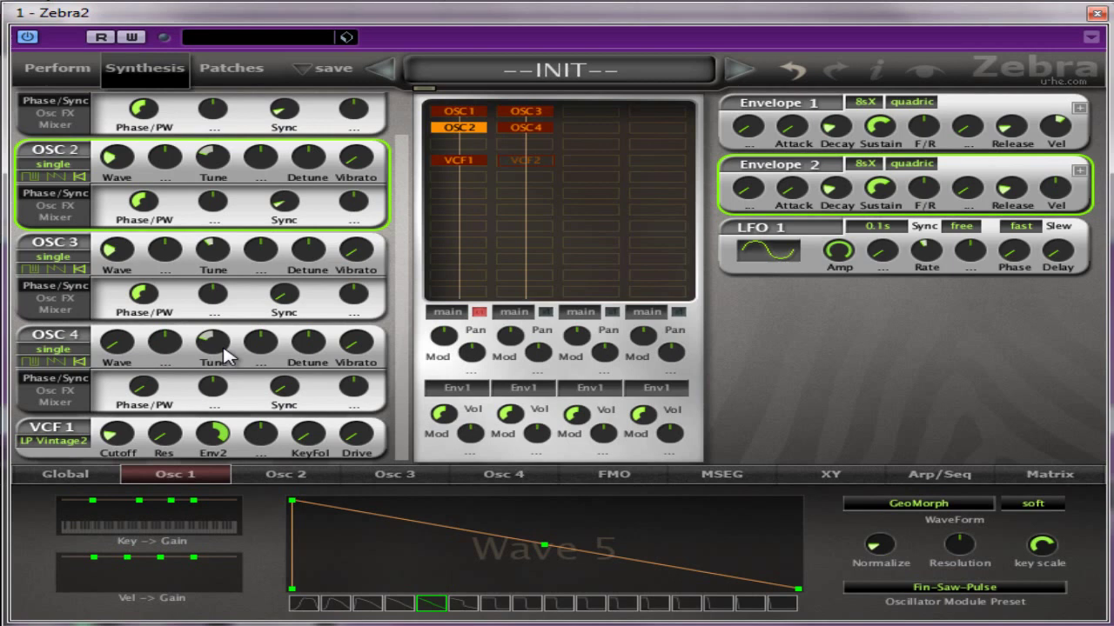
left_click(540, 162)
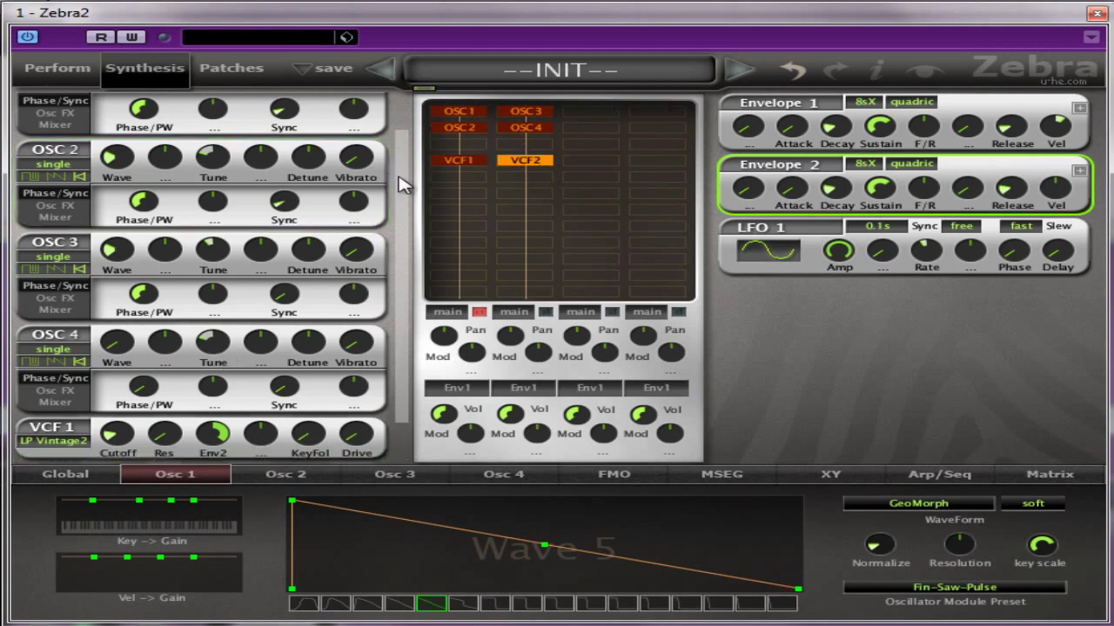
Lower VCF 2's cutoff, raise resonance to 36, and set Env2 as its modulation source with depth
scroll(403, 179, "down", 1)
left_click_drag(116, 435, 85, 522)
left_click_drag(163, 434, 174, 373)
left_click(215, 453)
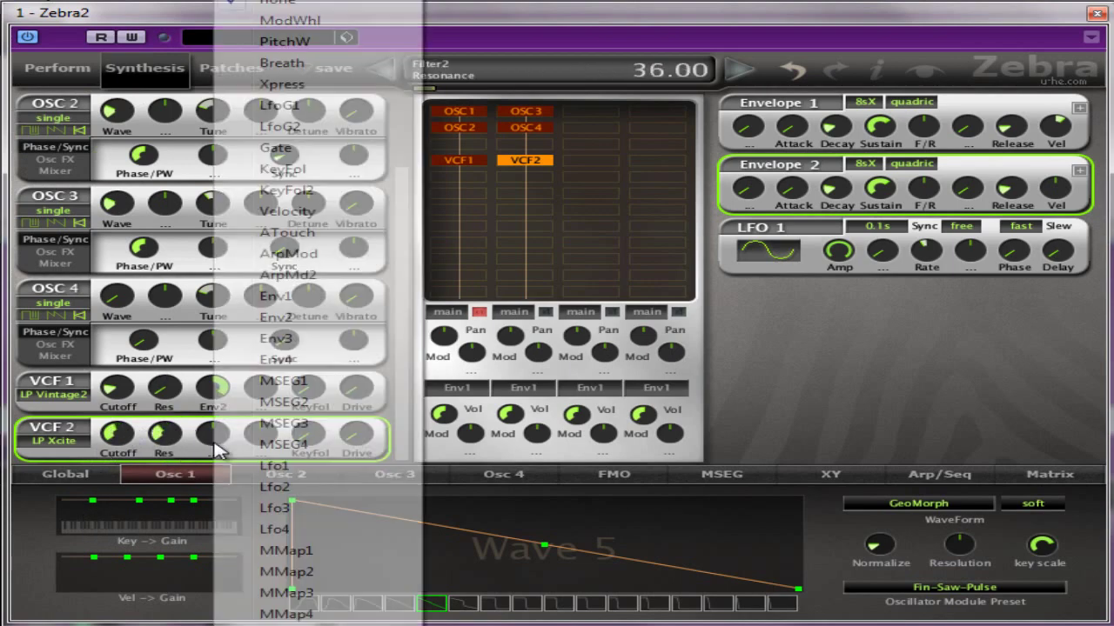
left_click(290, 318)
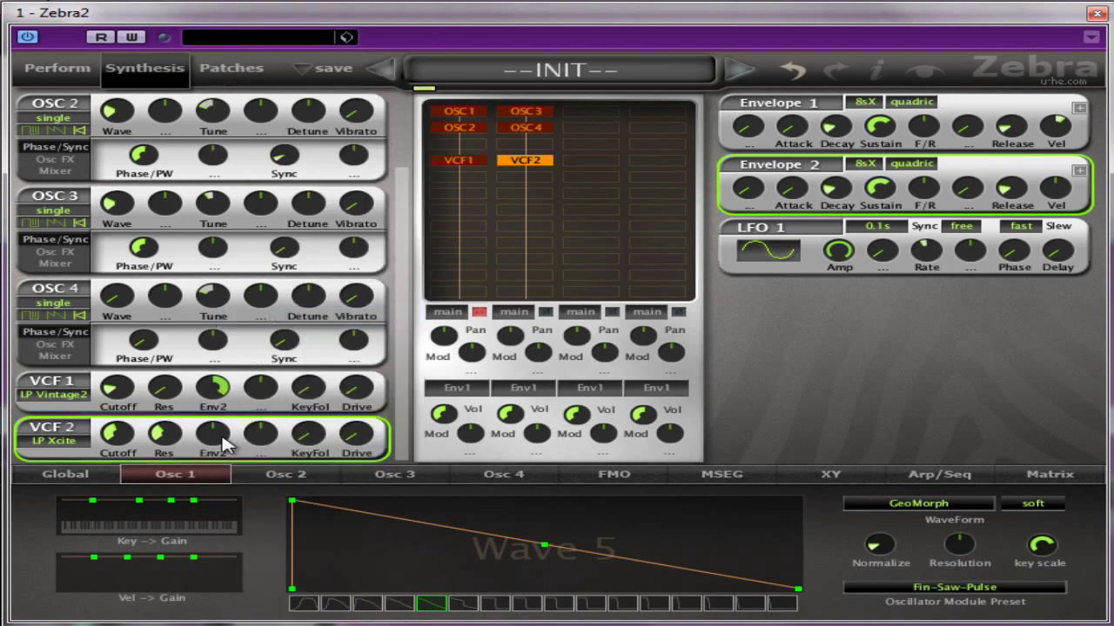
left_click_drag(231, 424, 232, 392)
Increase VCF 2's resonance further and reset its KeyFol amount to zero
left_click_drag(157, 439, 146, 344)
left_click_drag(311, 450, 310, 506)
left_click_drag(315, 396, 322, 237)
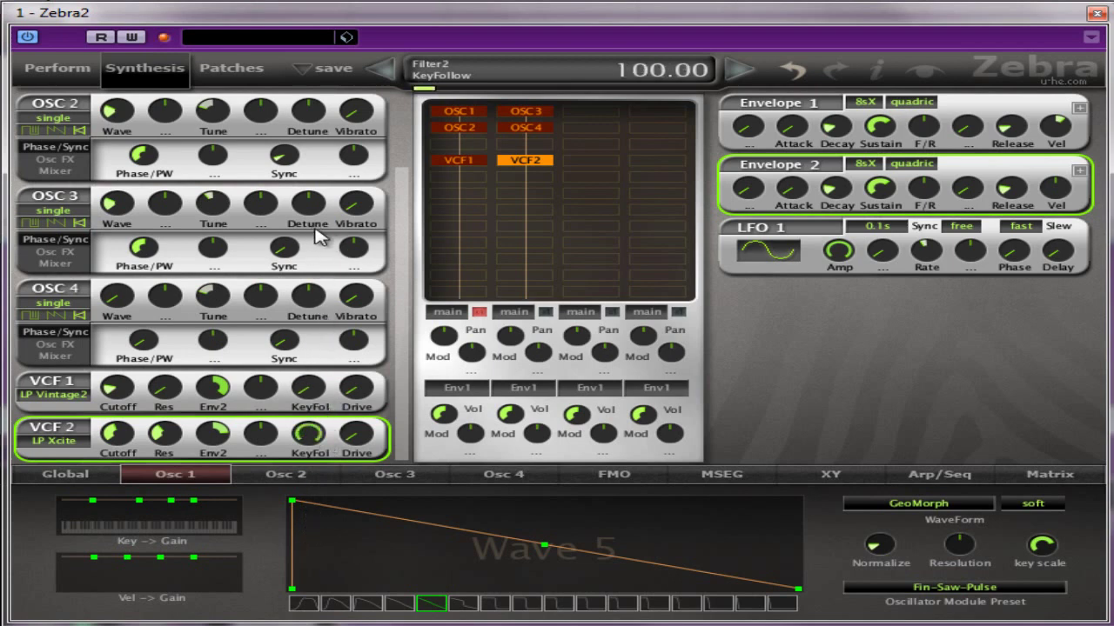
double_click(313, 444)
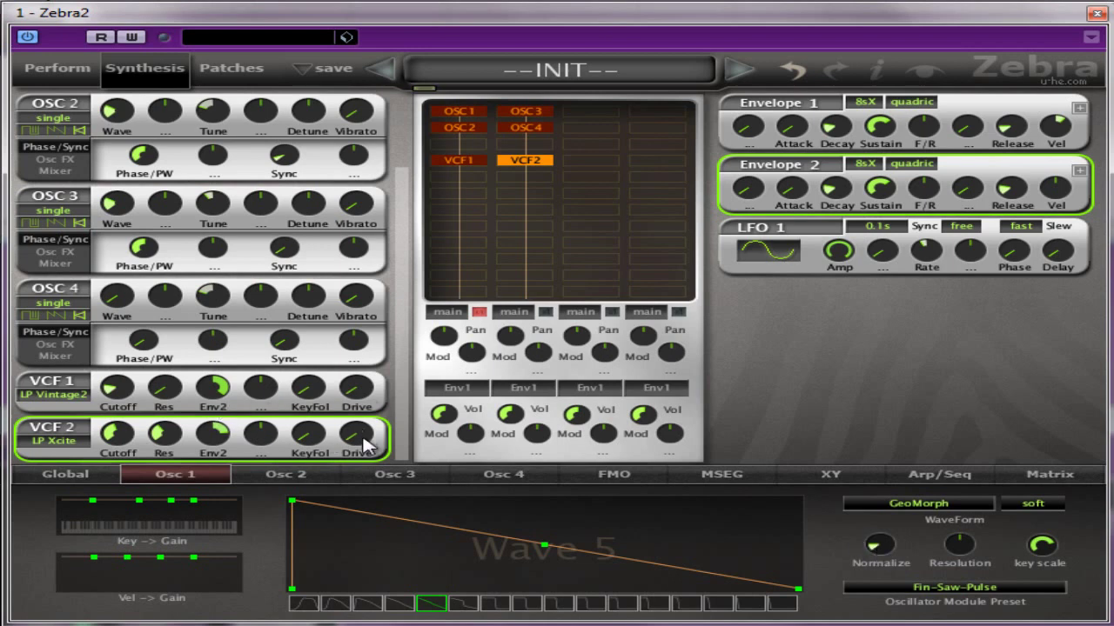
Set VCF 2's Drive knob to 12
left_click_drag(365, 446, 364, 389)
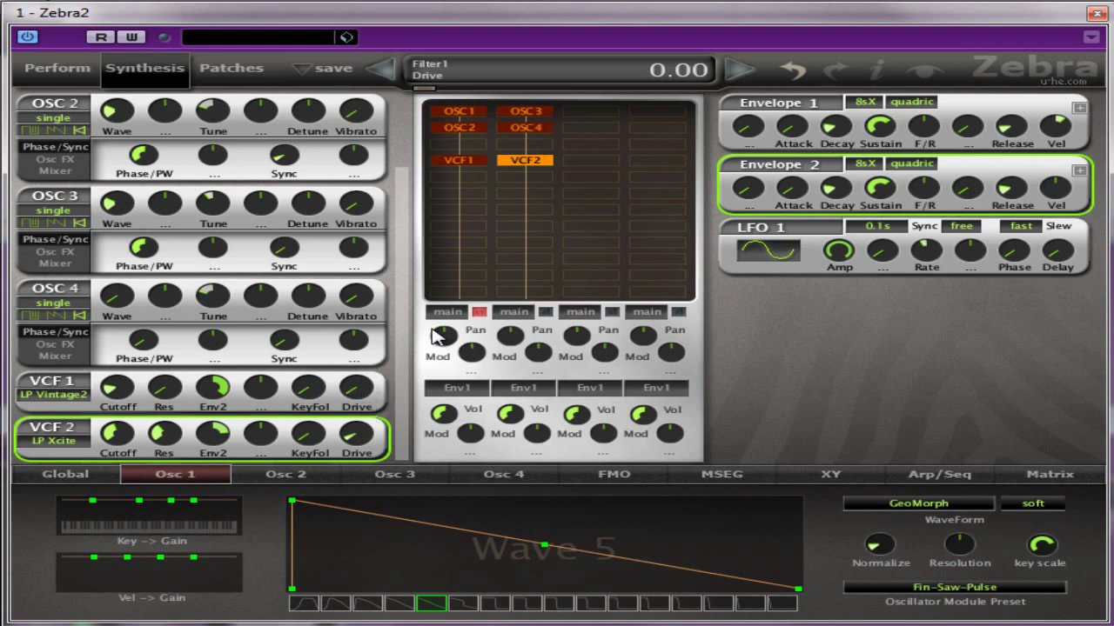
mouse_move(369, 437)
left_mouse_down()
mouse_move(373, 387)
mouse_move(360, 471)
mouse_move(362, 438)
left_mouse_up()
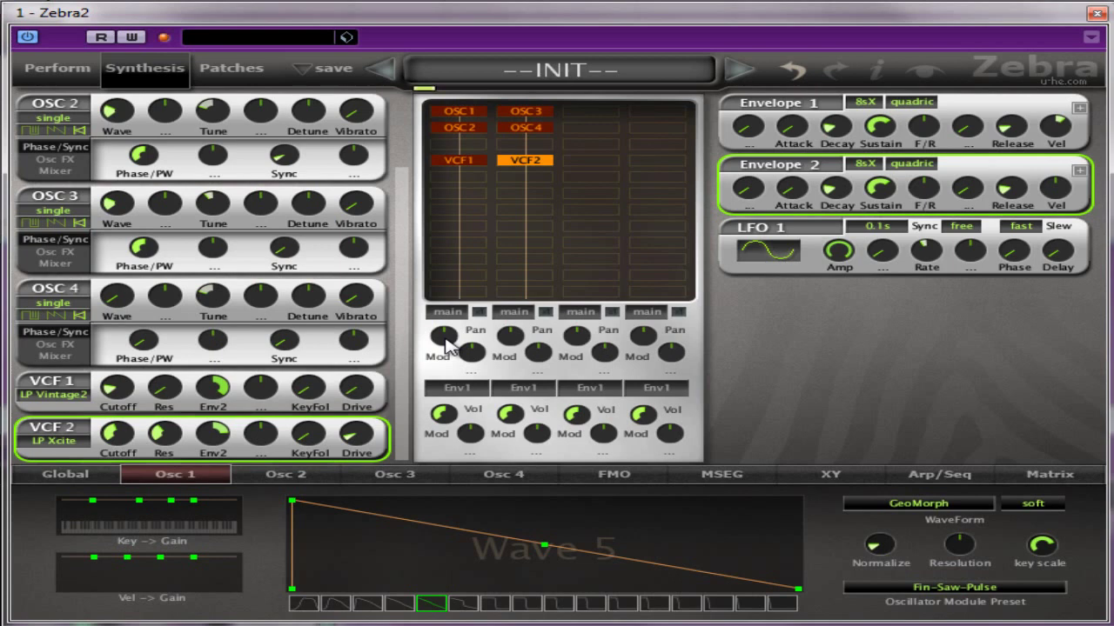
Adjust the pan of the first two voice columns, leaving the first one centred
left_click_drag(445, 343, 453, 379)
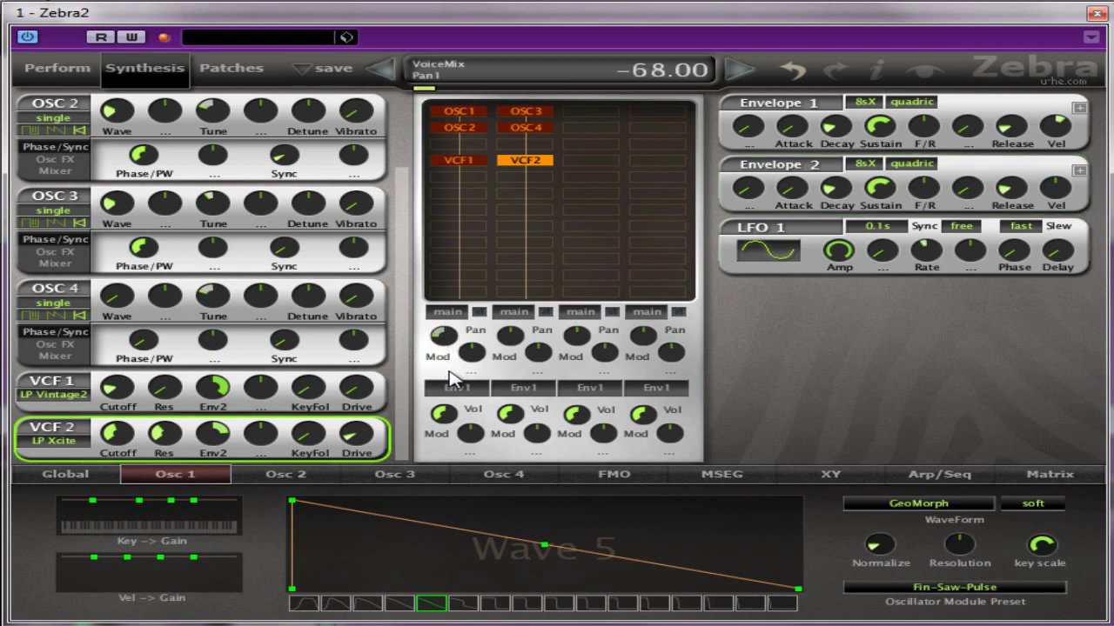
mouse_move(512, 335)
left_mouse_down()
mouse_move(515, 350)
mouse_move(517, 305)
mouse_move(520, 324)
left_mouse_up()
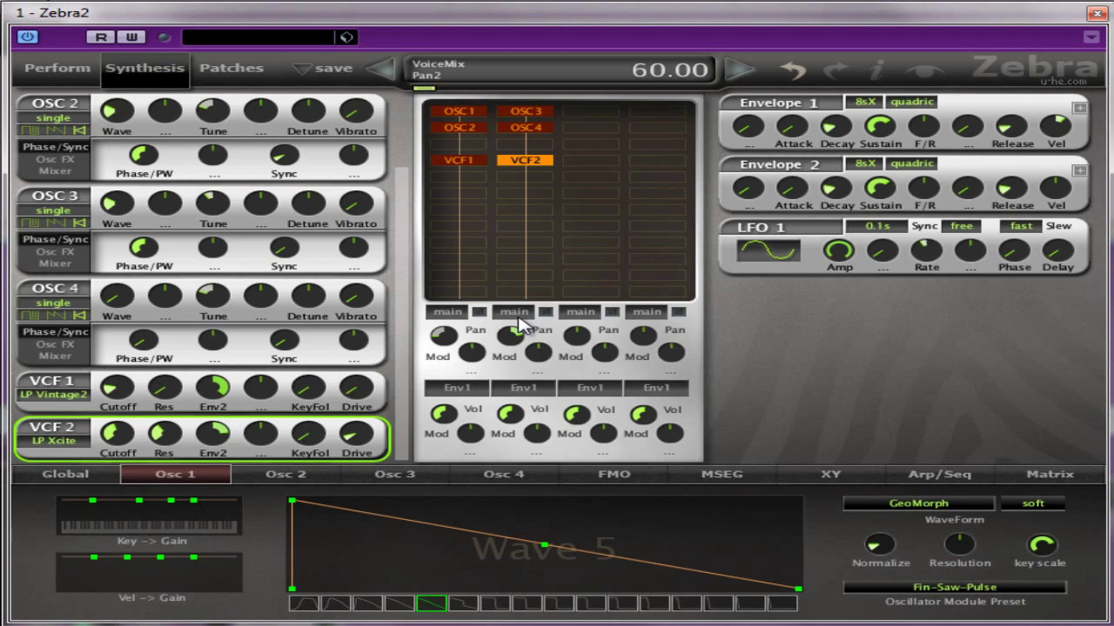
left_click_drag(445, 334, 461, 341)
Route LfoG1 to the first column's pan modulation and give LFO Global 1 a rand glide waveform
left_click(473, 367)
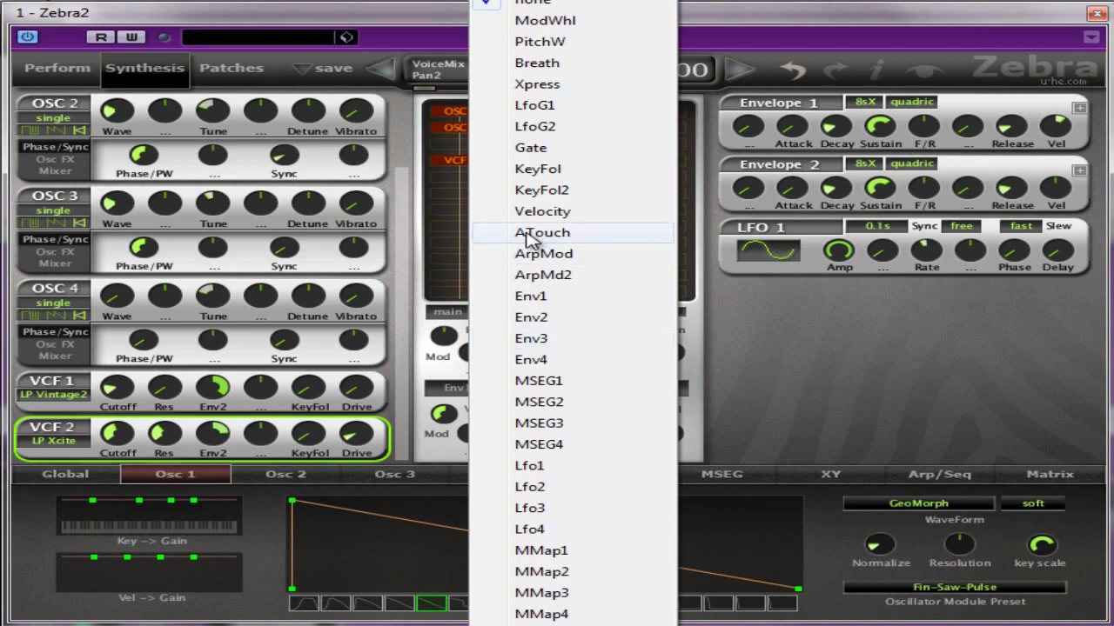
left_click(566, 106)
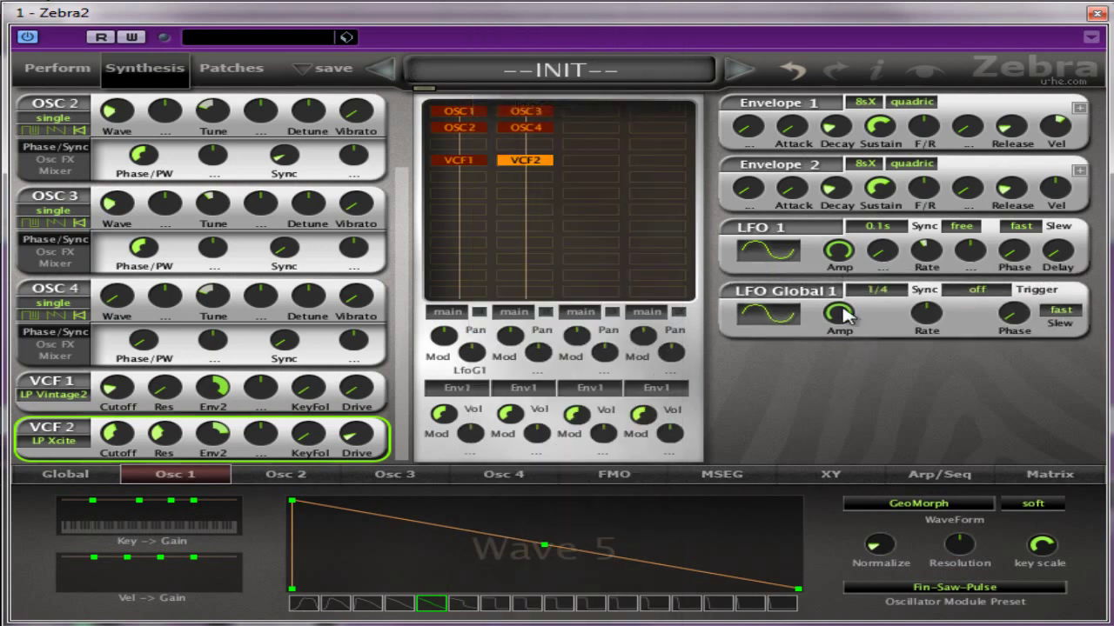
left_click(783, 322)
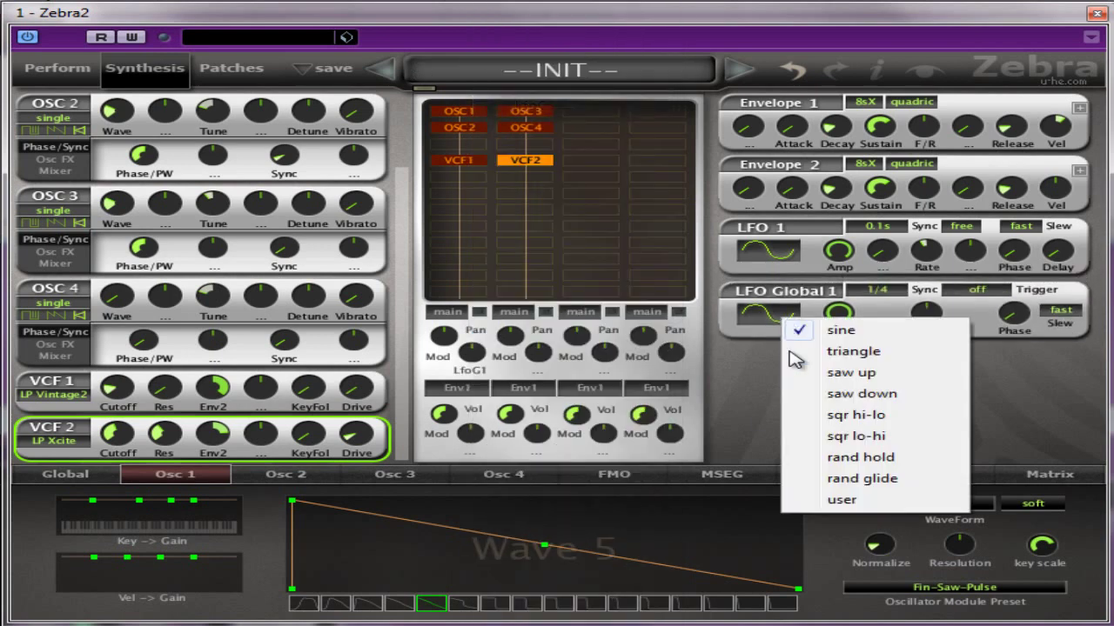
left_click(893, 479)
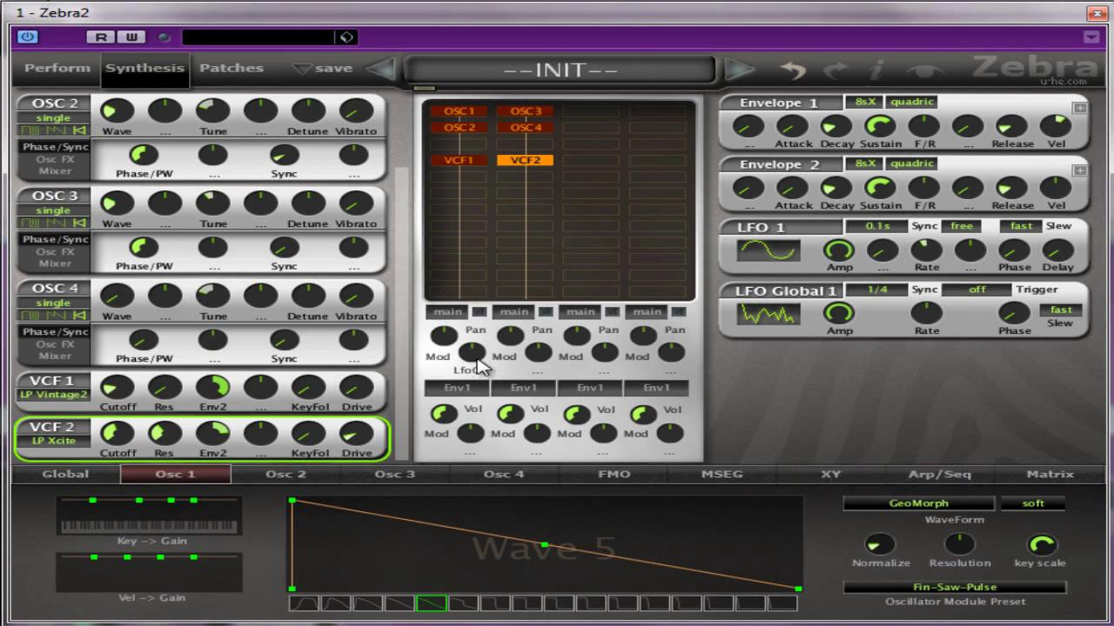
Route LfoG1 to the second column's pan and set opposing depths of 64 and -72
left_click(536, 365)
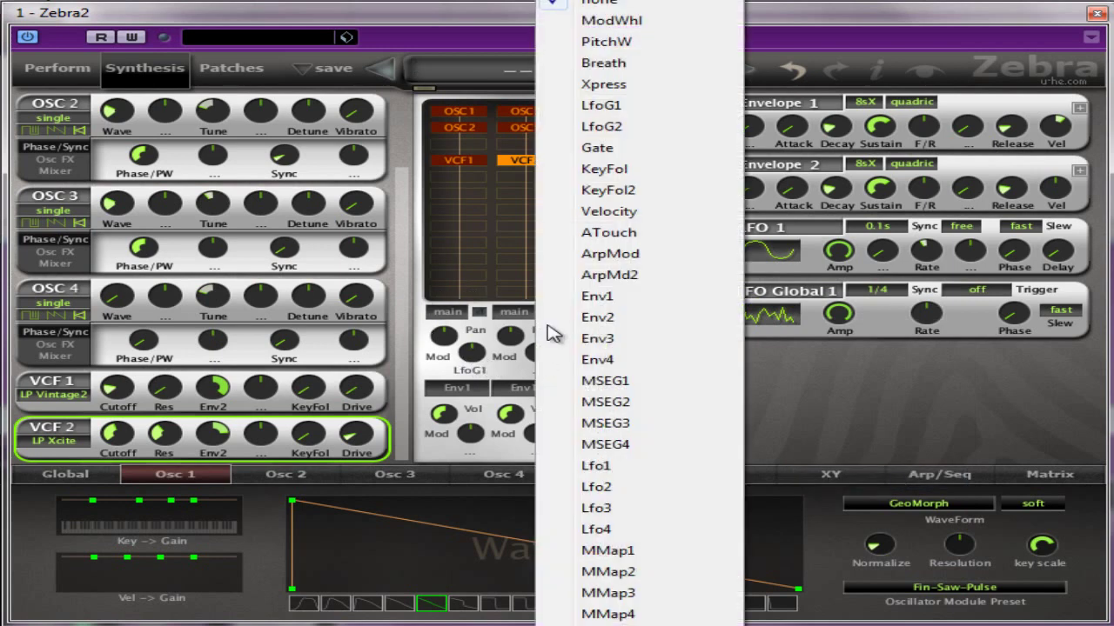
left_click(660, 108)
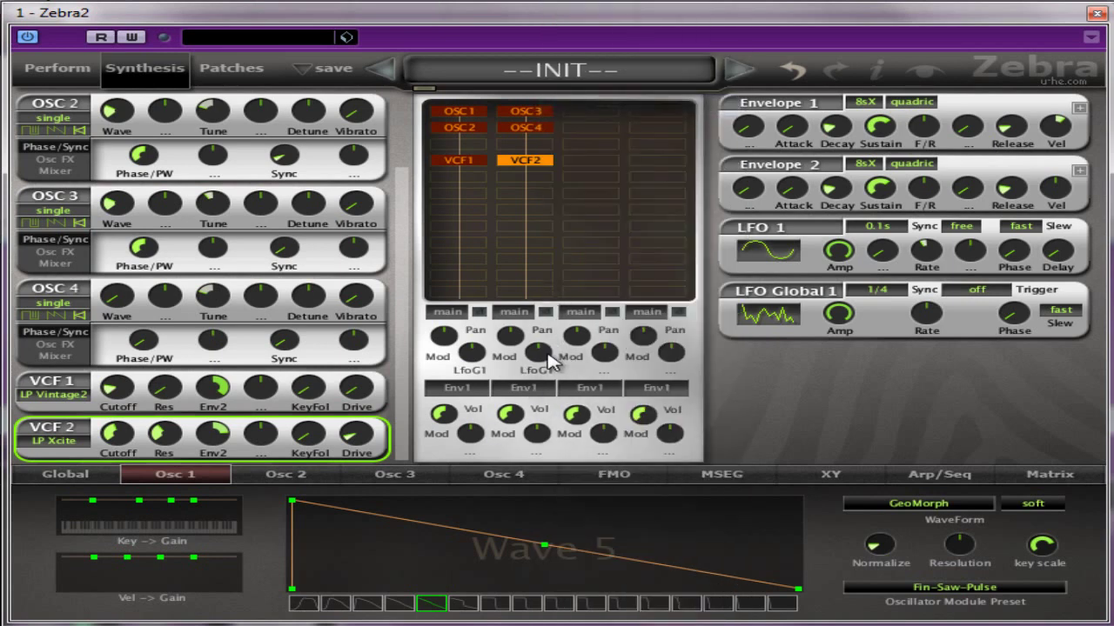
left_click_drag(546, 356, 554, 331)
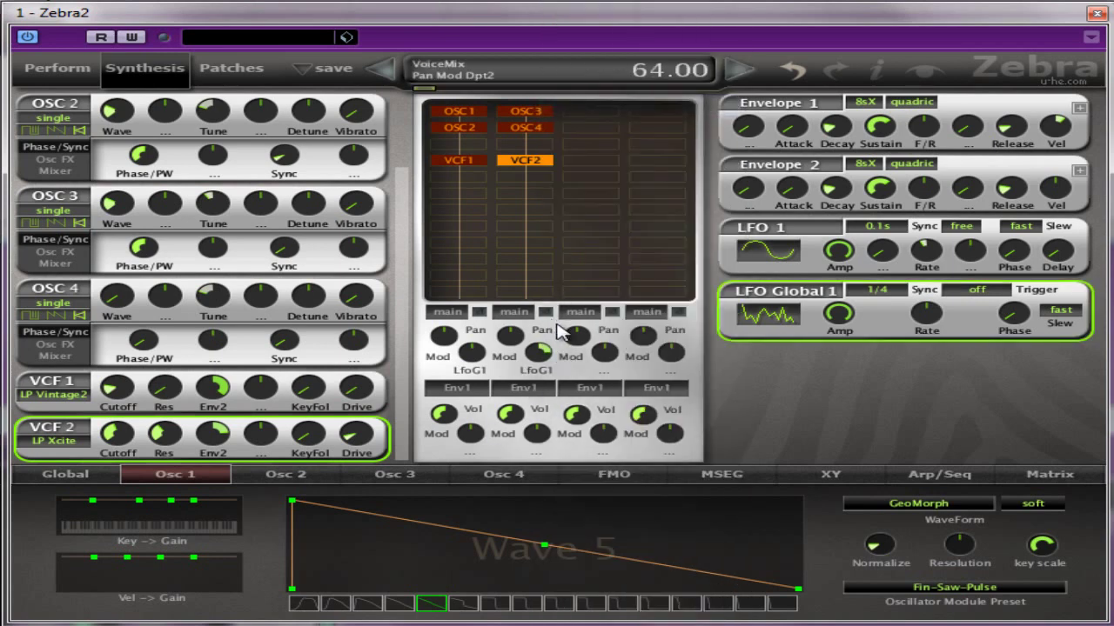
left_click_drag(471, 353, 447, 390)
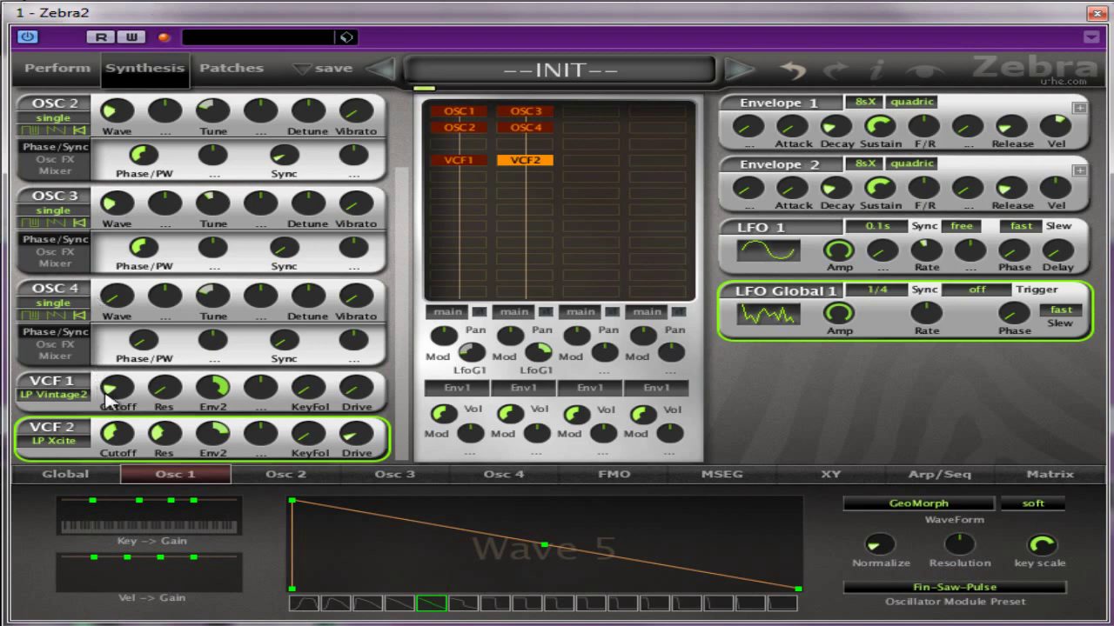
Set VCF 1's Cutoff knob to 36
left_click_drag(106, 394, 129, 392)
Turn Normalize up to 100 on Osc 1, Osc 3 and Osc 4
left_click_drag(894, 538, 948, 382)
left_click(294, 477)
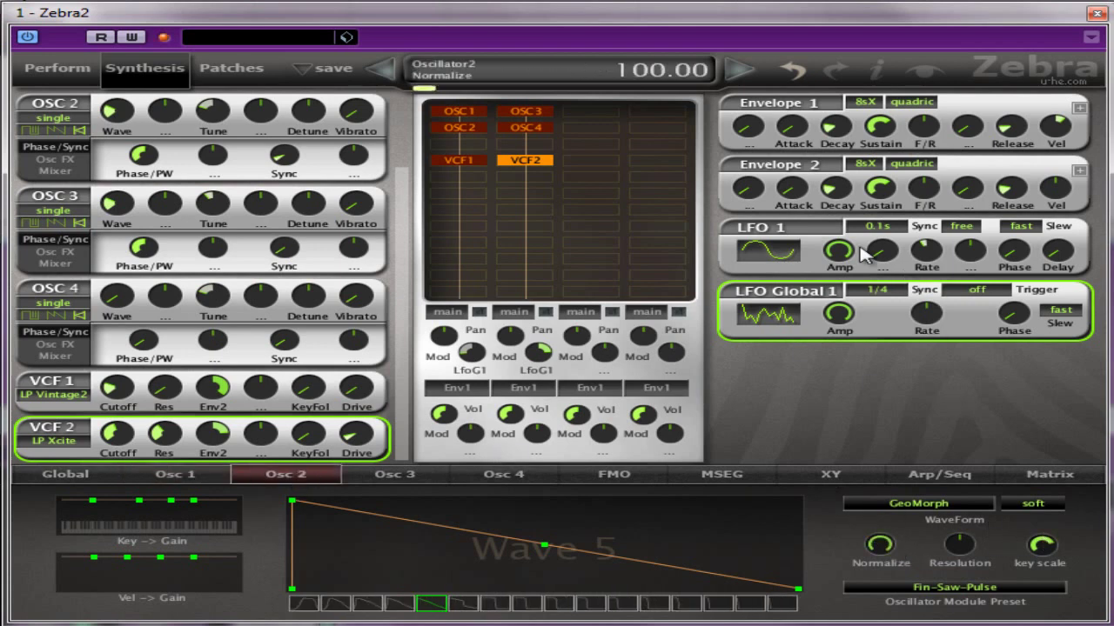
left_click(416, 475)
left_click_drag(874, 550, 881, 293)
left_click(515, 477)
left_click_drag(879, 544, 836, 370)
Set the mixer's second column volume to 38
left_click(193, 474)
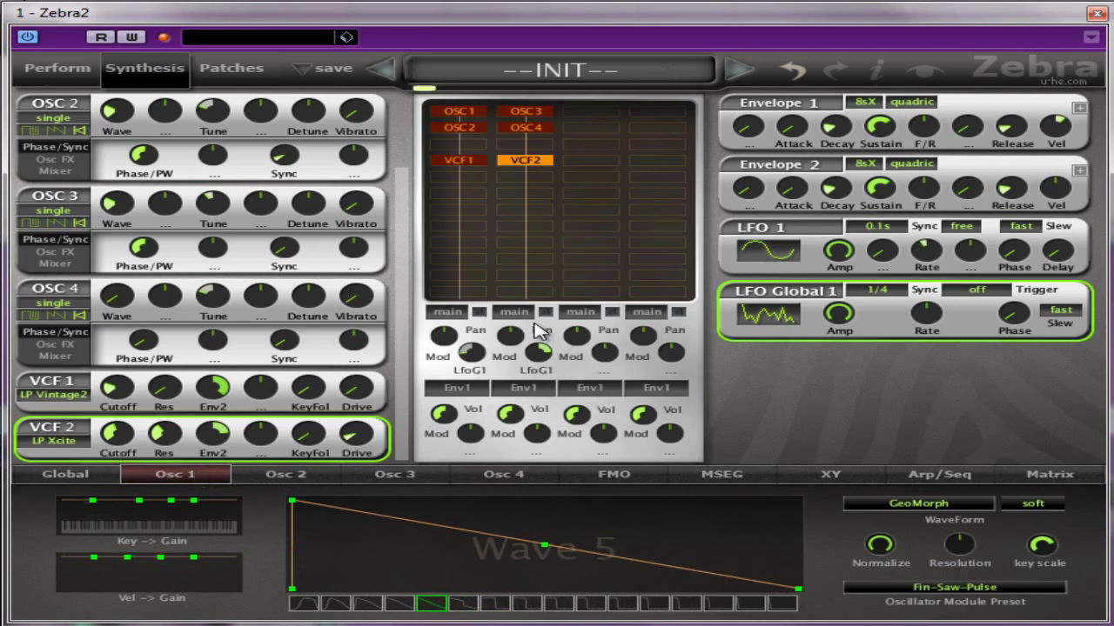
left_click_drag(511, 415, 485, 597)
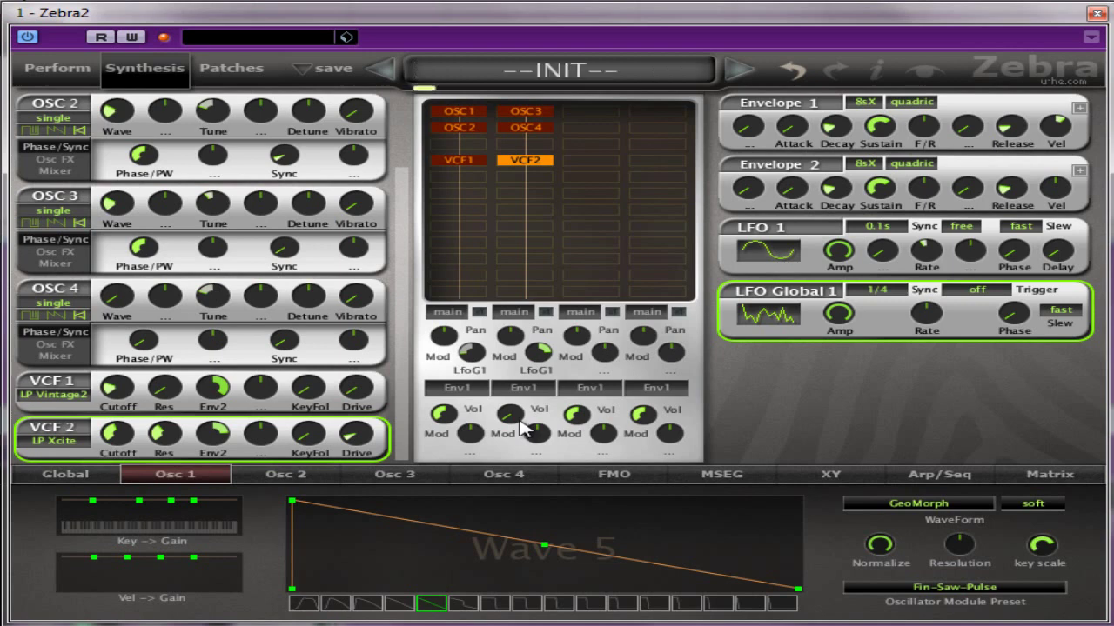
left_click_drag(523, 428, 537, 349)
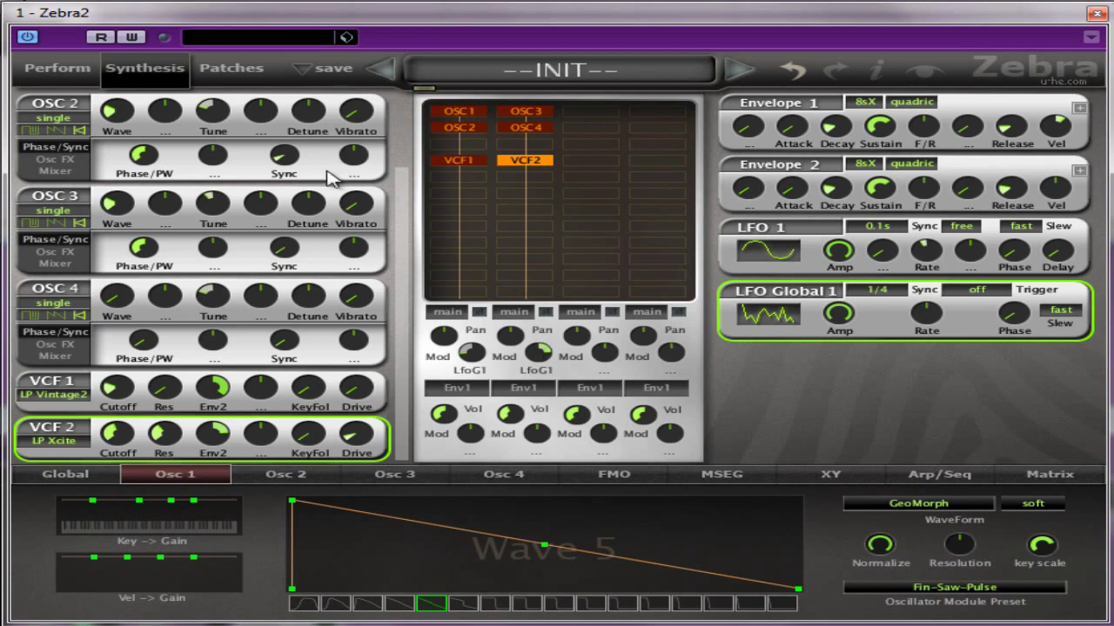
Open Comp 1 on the Global page and set its attack, threshold and a -6.50 output
left_click(70, 474)
left_click(504, 494)
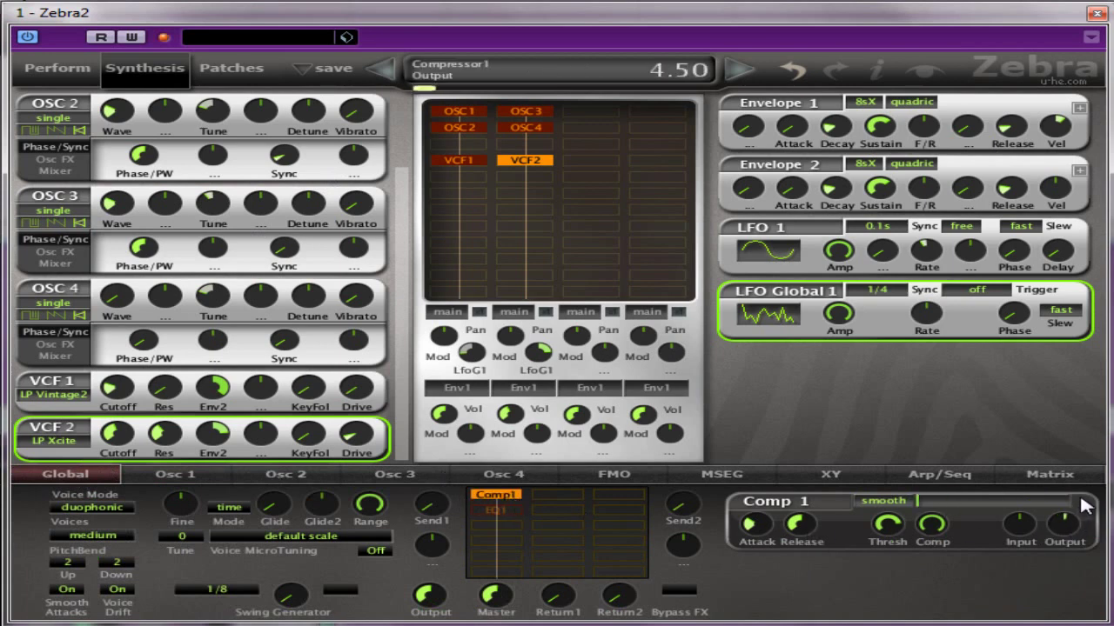
scroll(1083, 507, "up", 1)
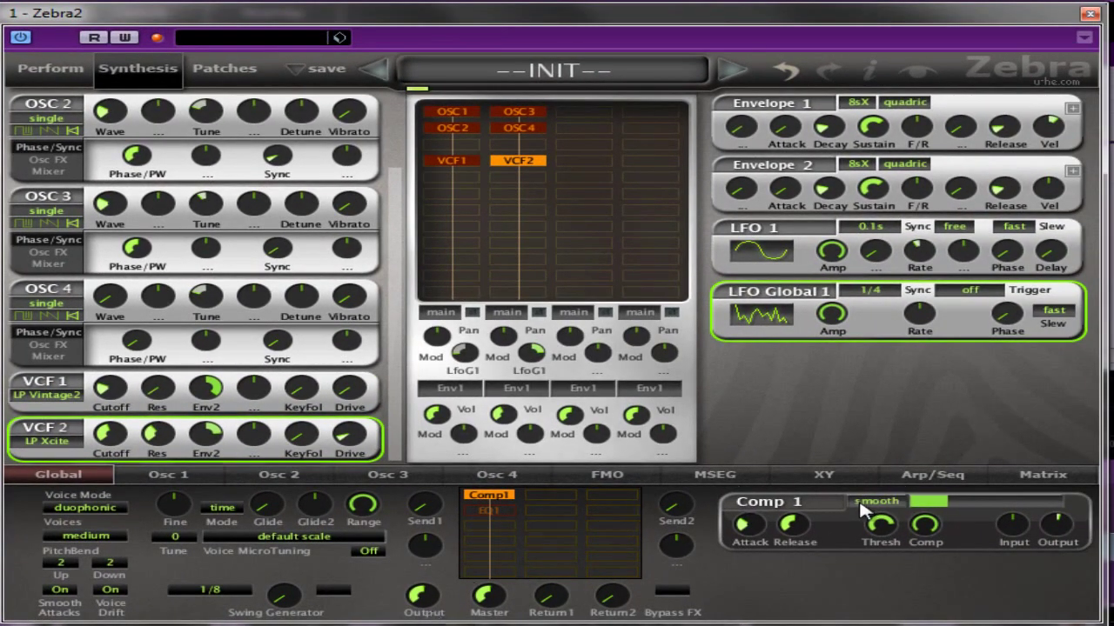
left_click_drag(755, 525, 794, 555)
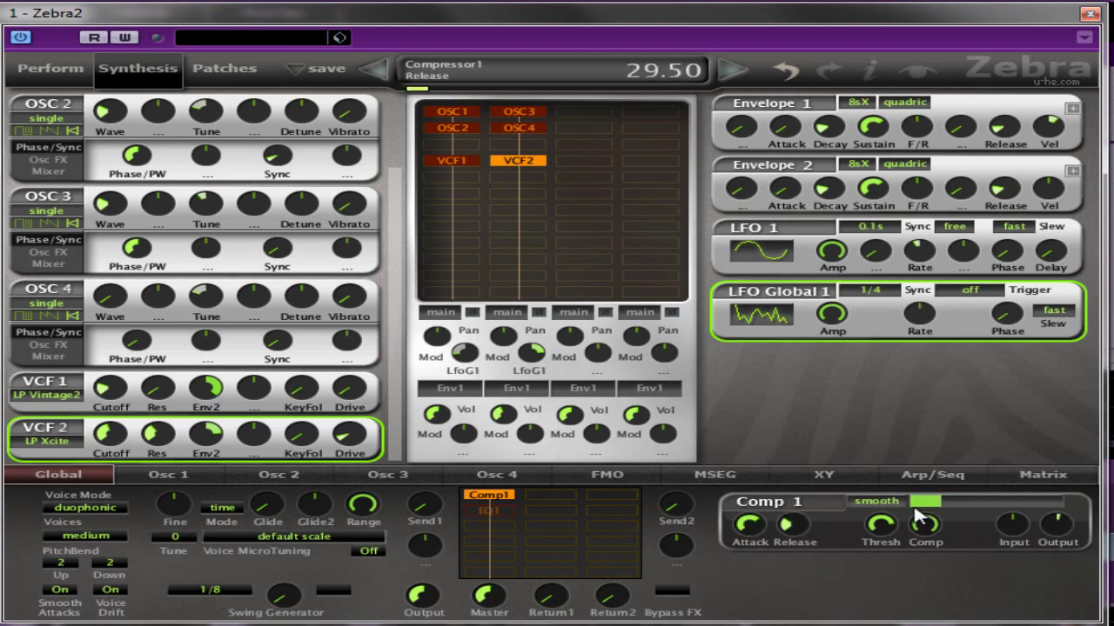
left_click_drag(867, 571, 873, 529)
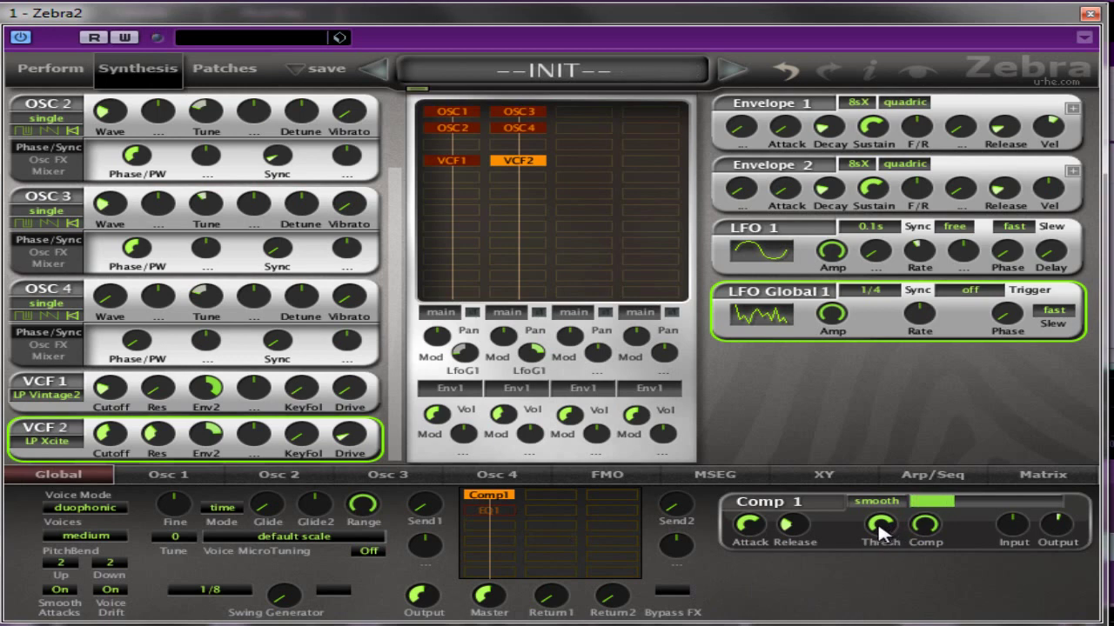
left_click_drag(1052, 550, 1051, 553)
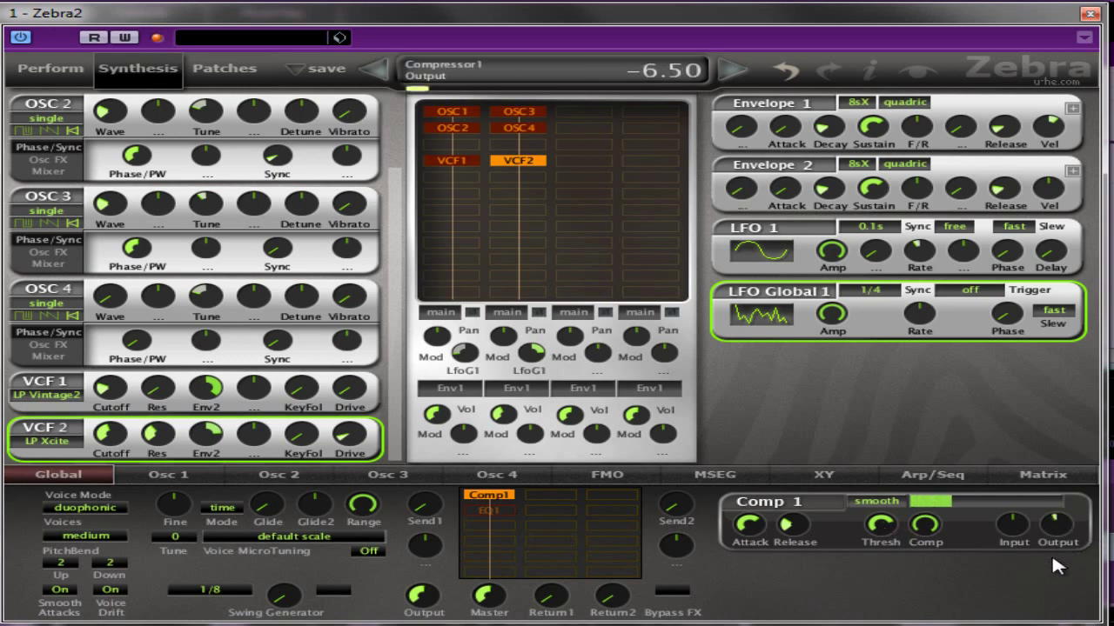
left_click_drag(885, 557, 885, 530)
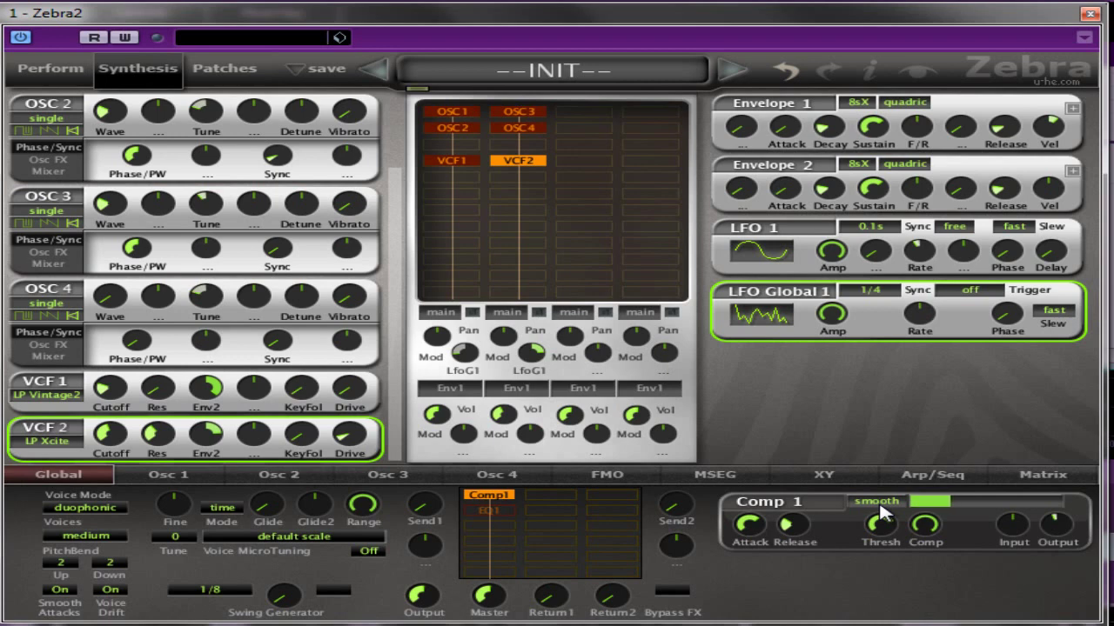
In EQ 1, cut the low shelf to -10 dB and the high shelf to -4.5 dB, and boost the low mids by 11 dB
left_click(497, 509)
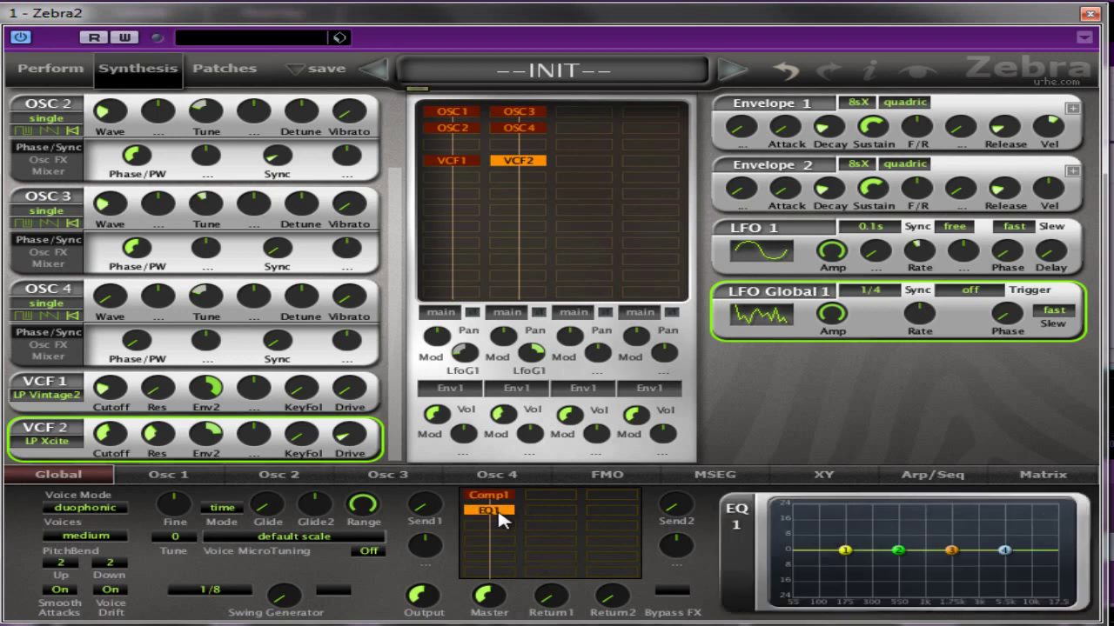
left_click_drag(849, 550, 815, 577)
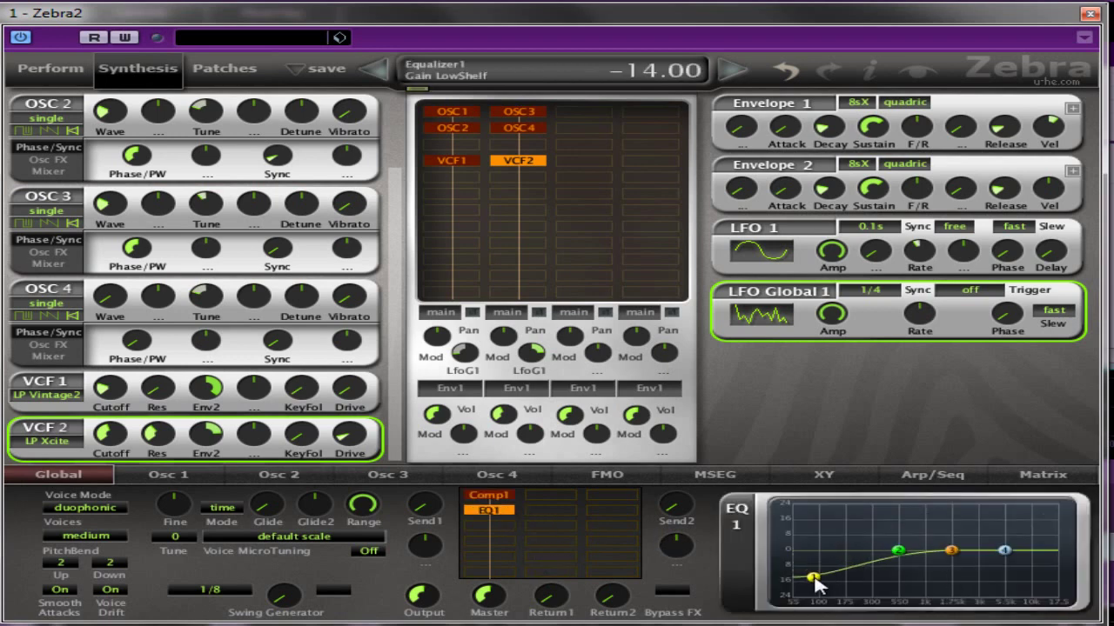
scroll(815, 576, "up", 8)
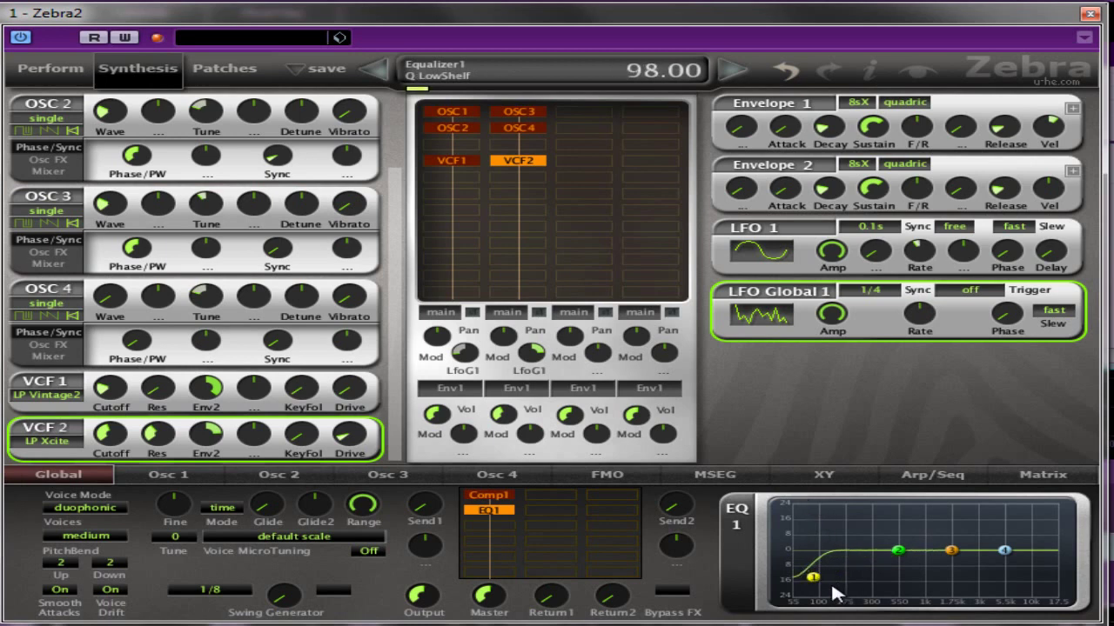
mouse_move(811, 577)
left_mouse_down()
mouse_move(801, 582)
mouse_move(800, 570)
left_mouse_up()
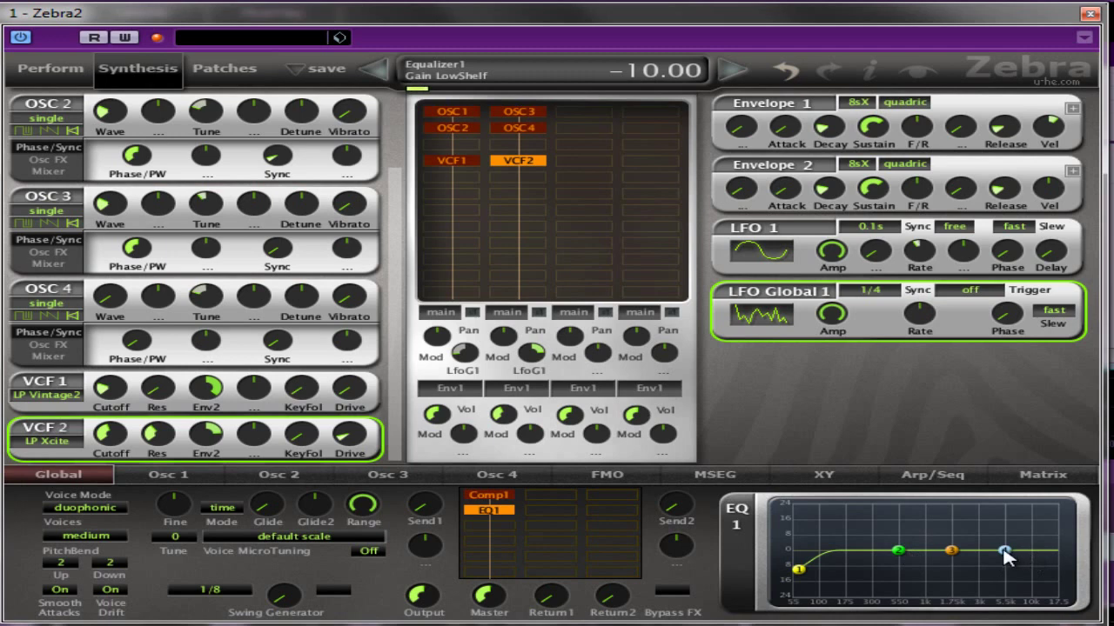
left_click_drag(1004, 550, 1017, 560)
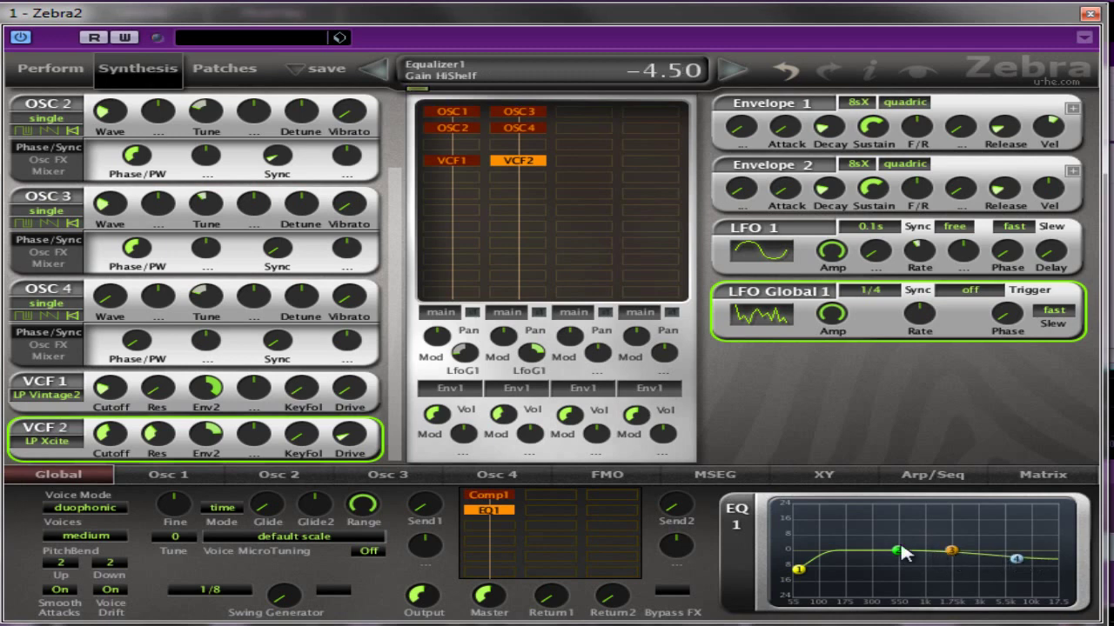
left_click_drag(904, 557, 844, 548)
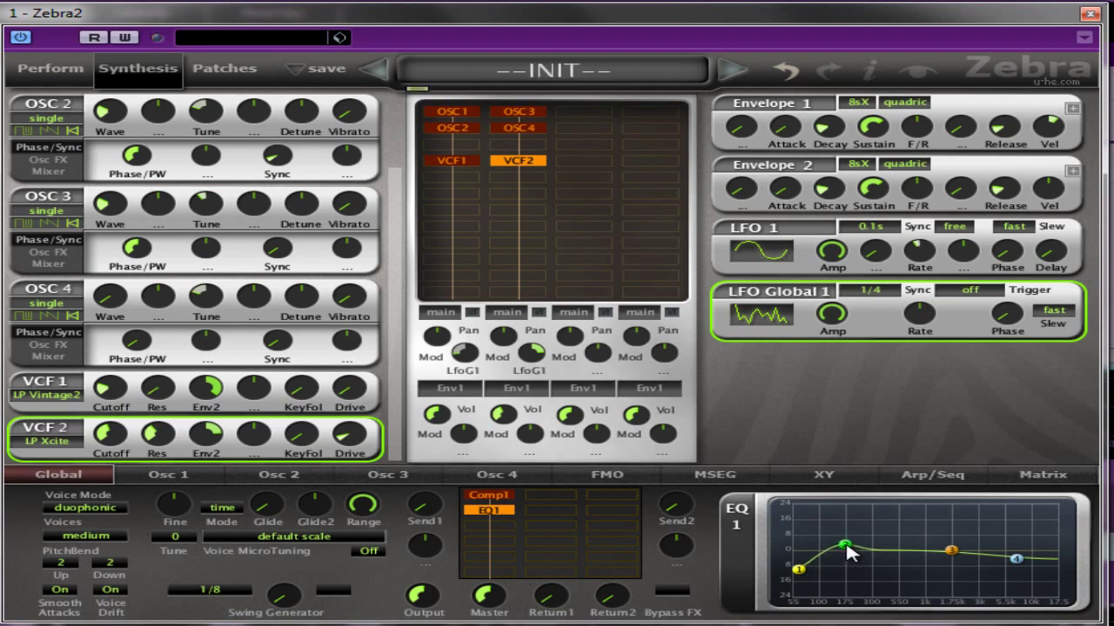